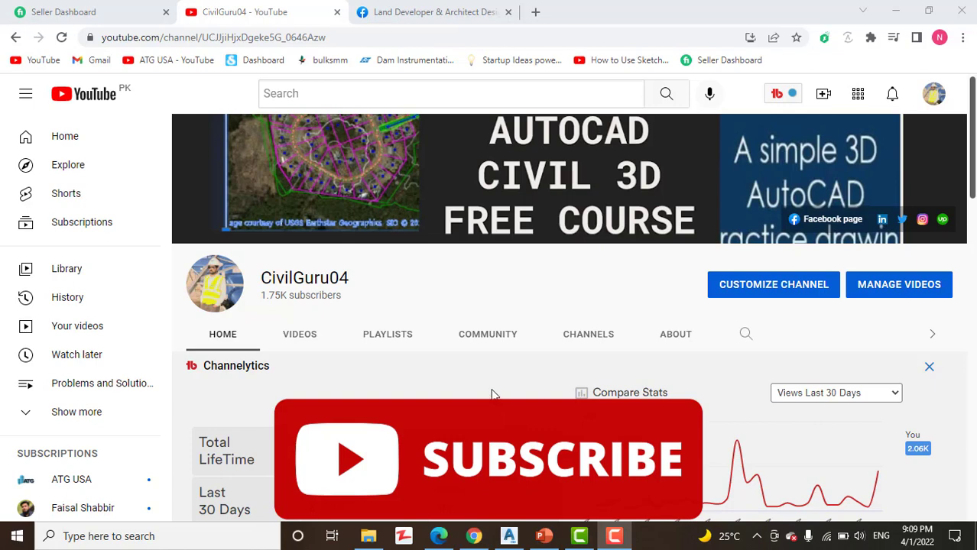
Switch to the Land Developer & Architect Designer Facebook business page in Chrome, then minimize the window.
click(417, 12)
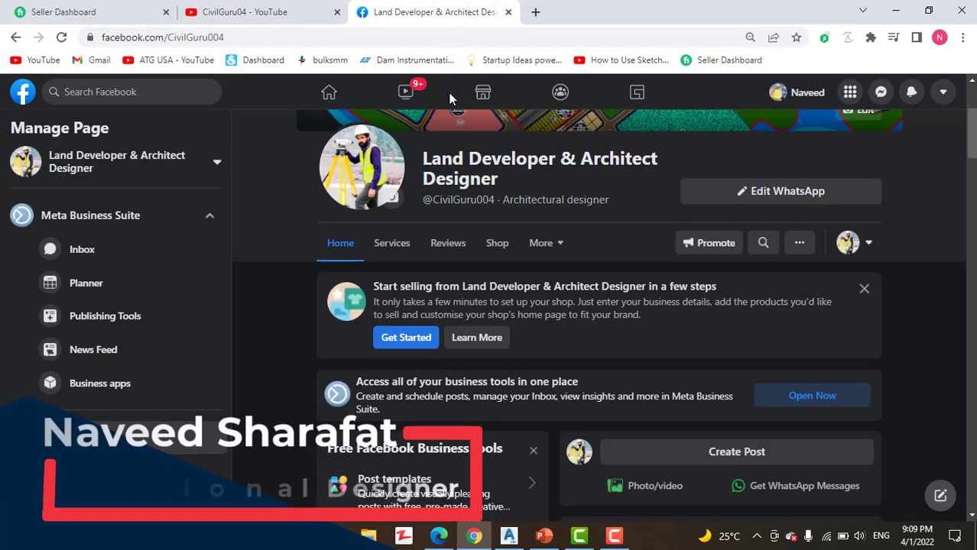
click(543, 536)
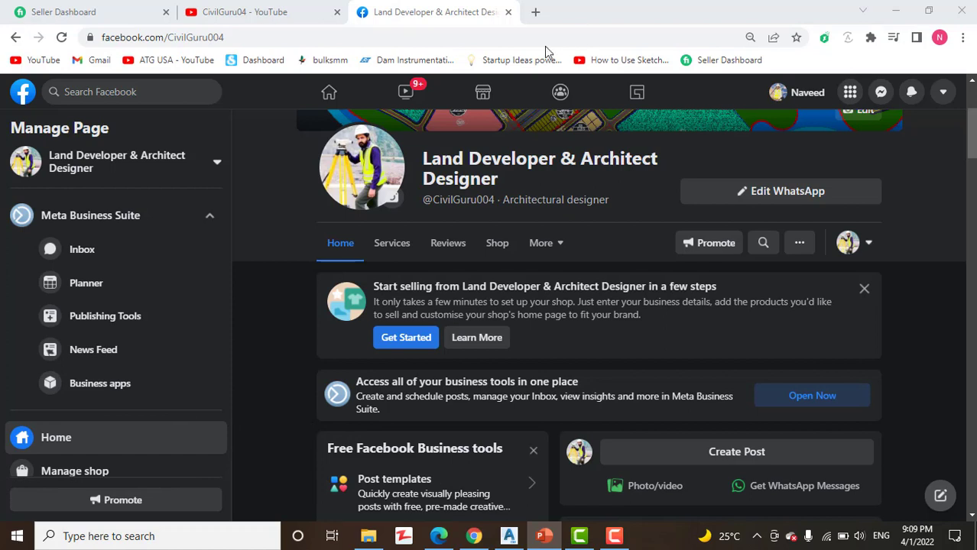
Minimize the browser and restore Civil 3D showing the Segment Labels.dwg drawing.
click(895, 10)
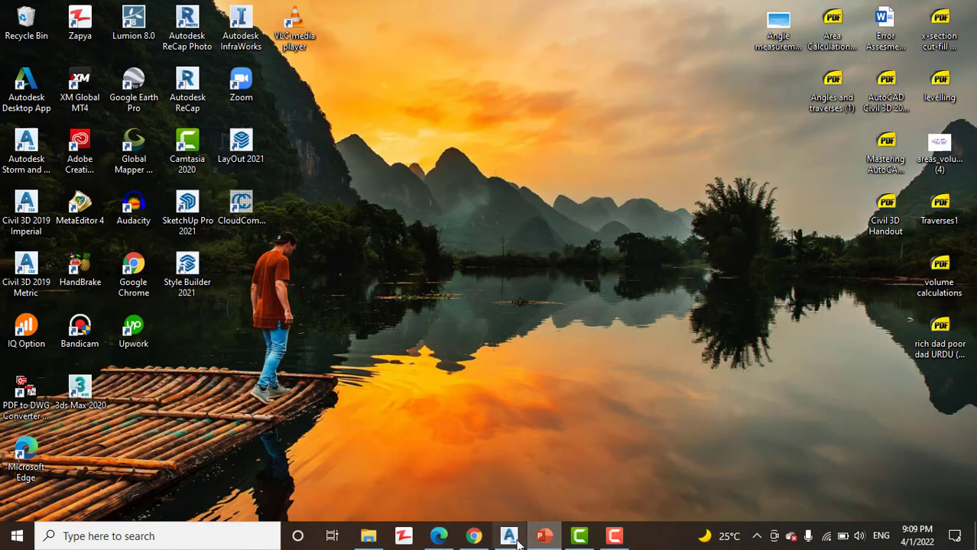
click(508, 536)
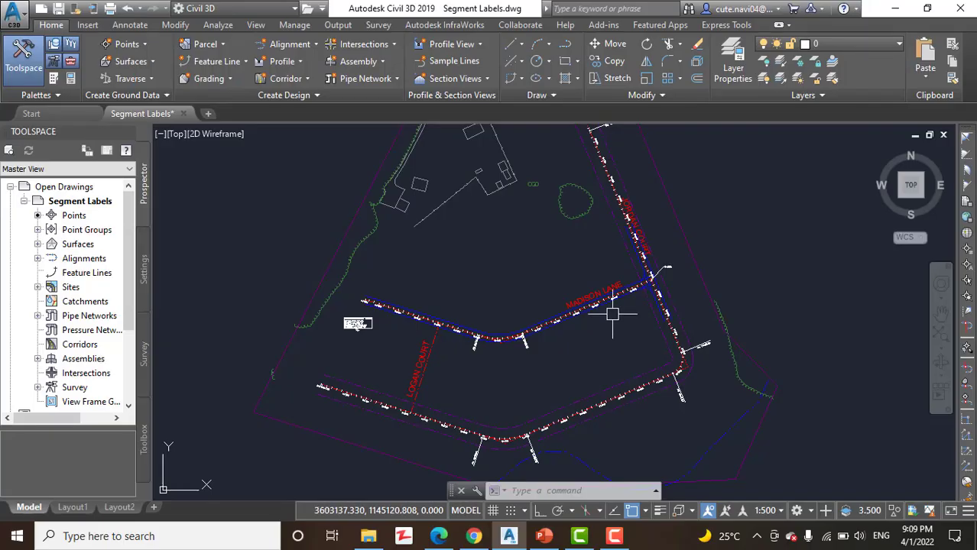
scroll(568, 269, up, 2)
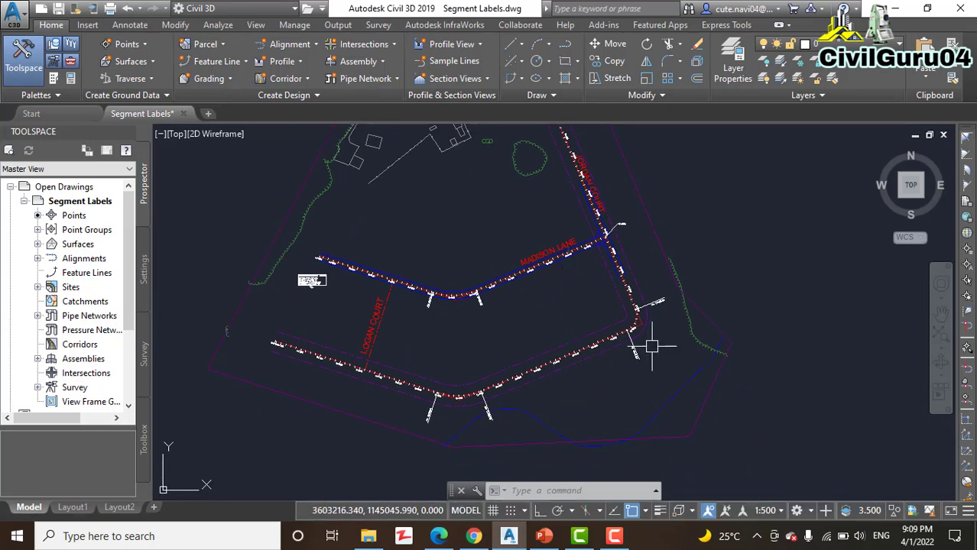
mouse_move(672, 343)
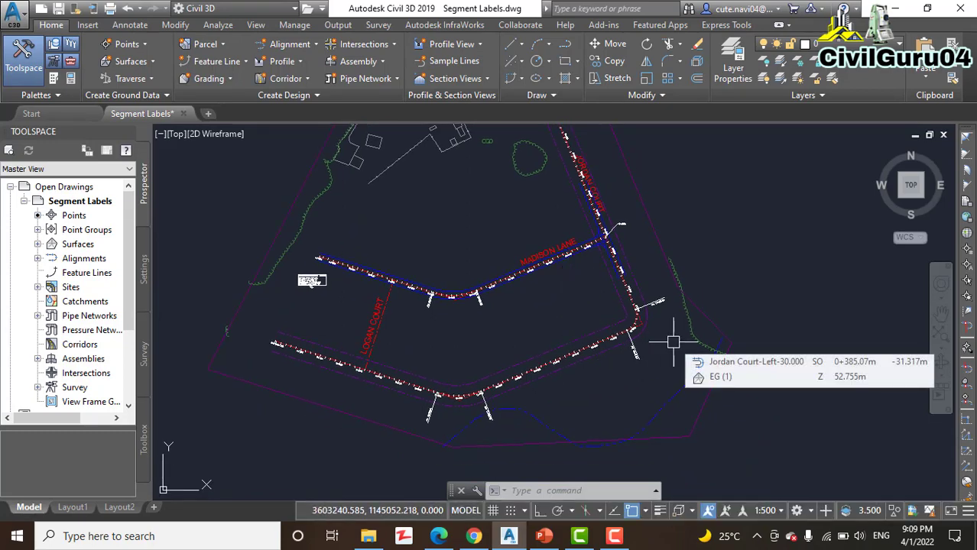
mouse_move(715, 415)
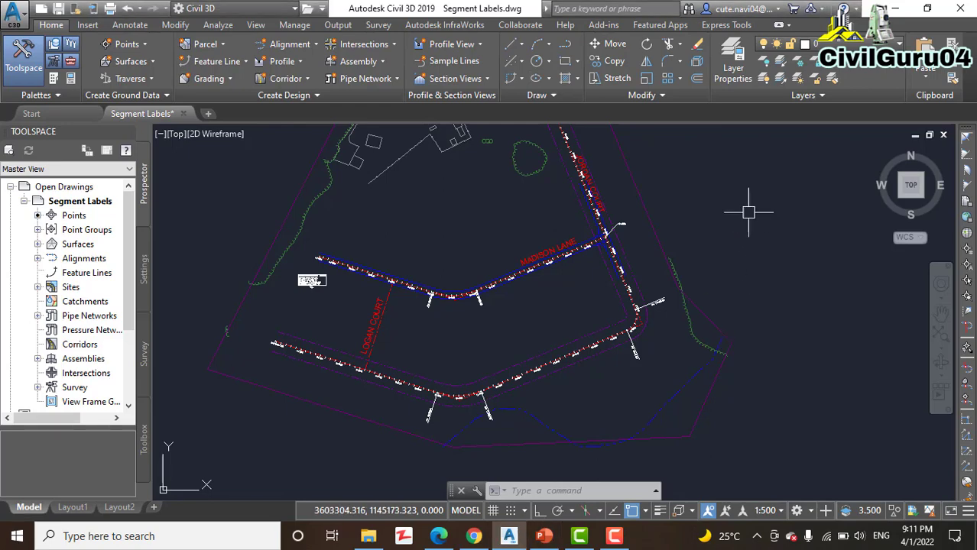
Pan and zoom the plan to frame Madison Lane near its junction with Jordan Court.
middle_drag(742, 212, 746, 180)
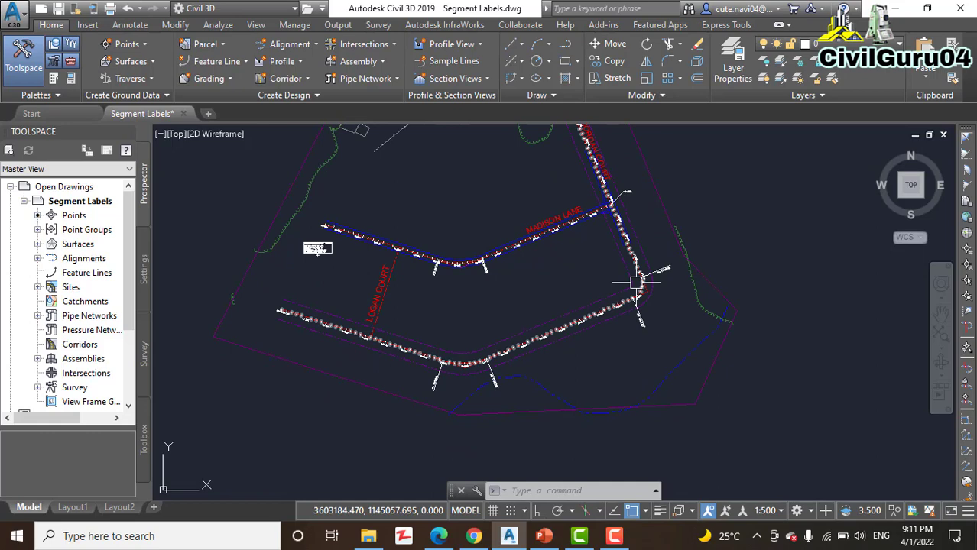
mouse_move(621, 215)
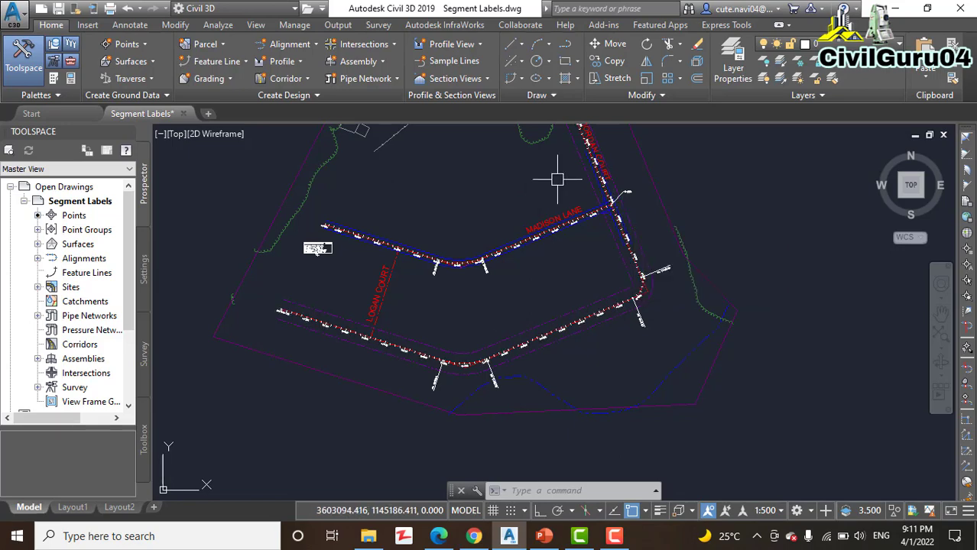
middle_drag(611, 252, 643, 393)
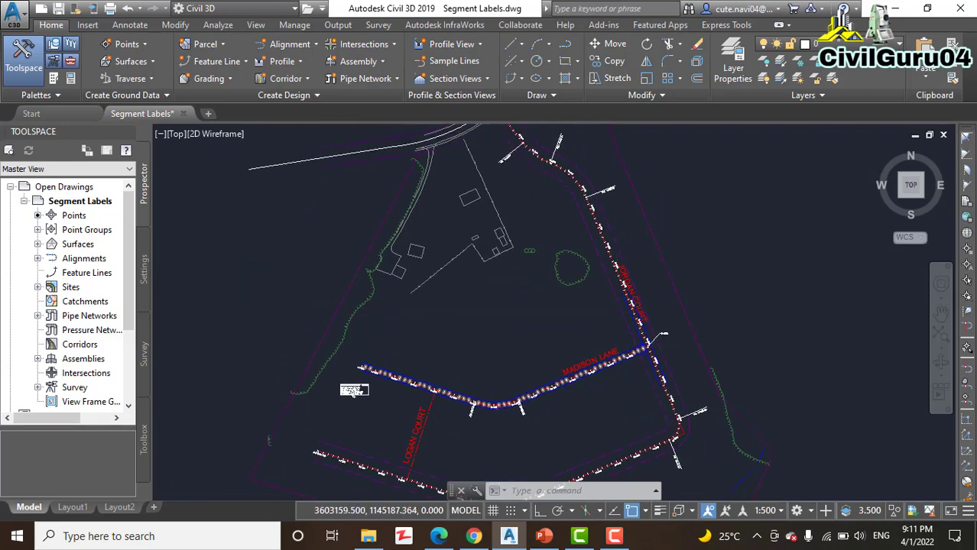
scroll(632, 315, up, 2)
middle_drag(660, 298, 670, 257)
middle_drag(530, 347, 580, 244)
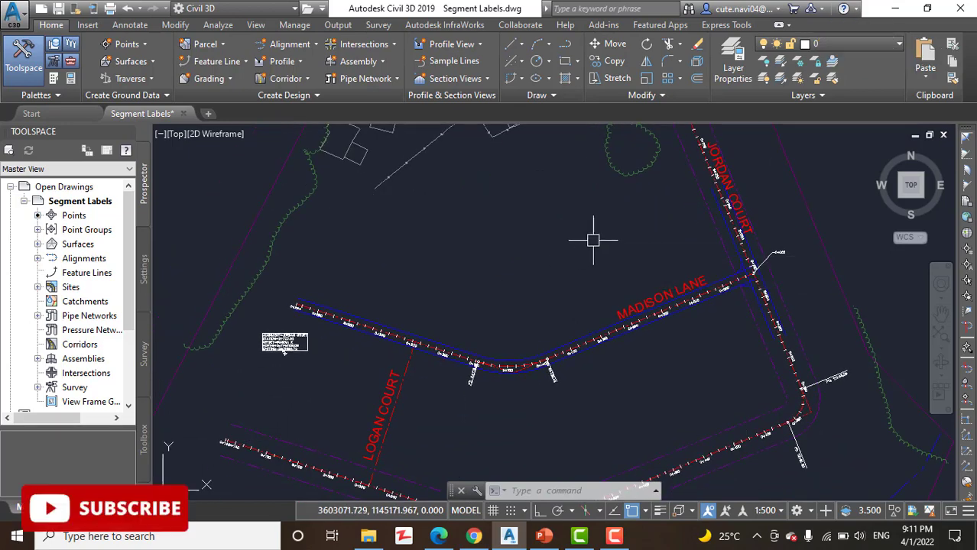
mouse_move(593, 240)
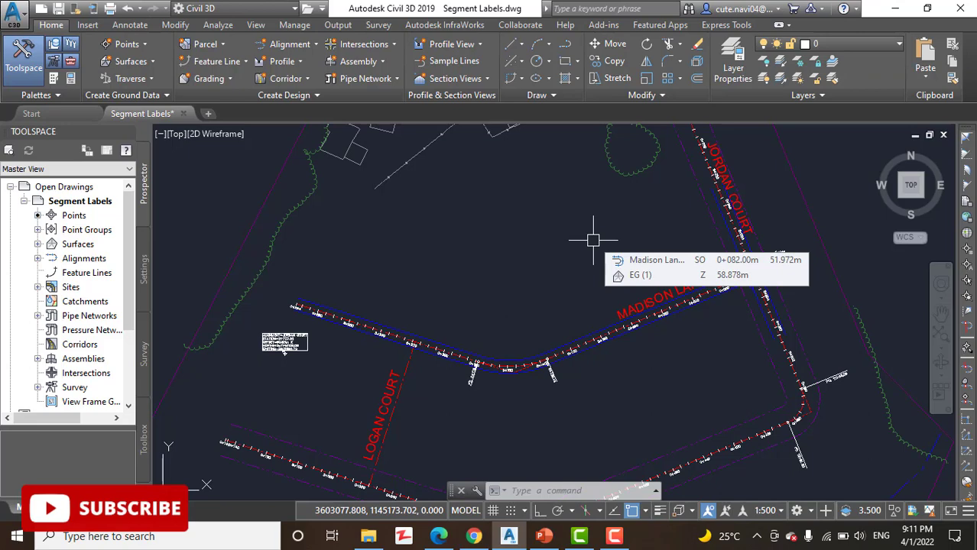
mouse_move(593, 240)
middle_down()
mouse_move(583, 229)
mouse_move(511, 244)
middle_up()
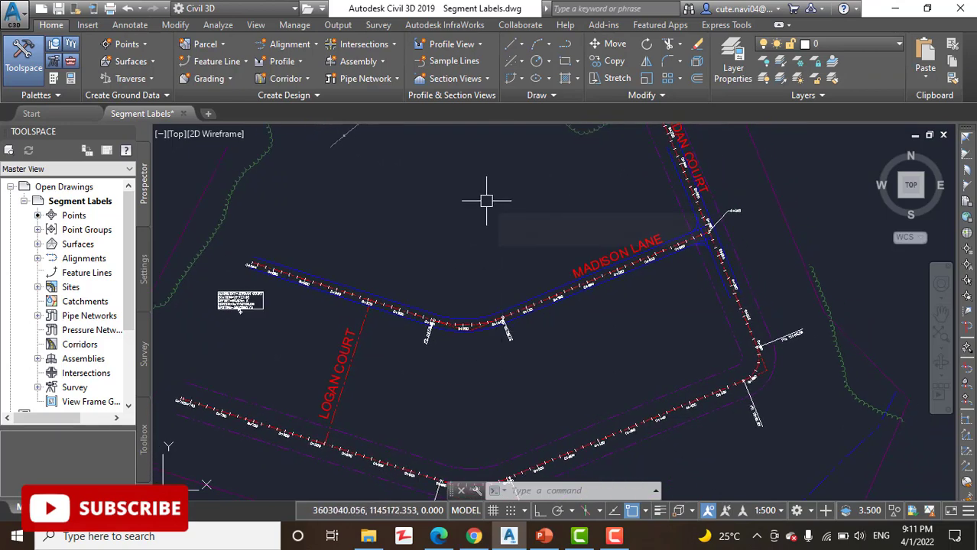
mouse_move(487, 201)
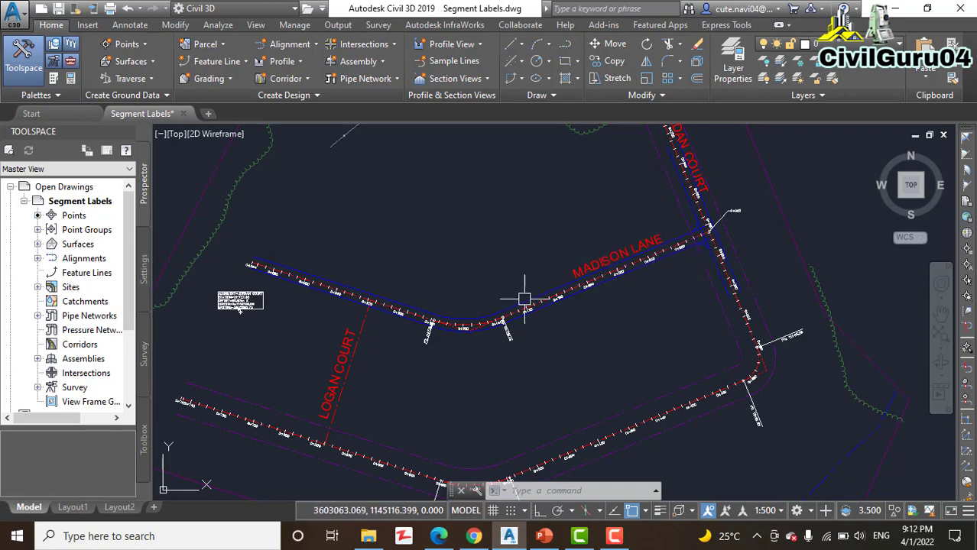
Select the Madison Lane alignment and start Add Alignment Labels from the Add Labels menu.
scroll(564, 329, up, 5)
click(569, 343)
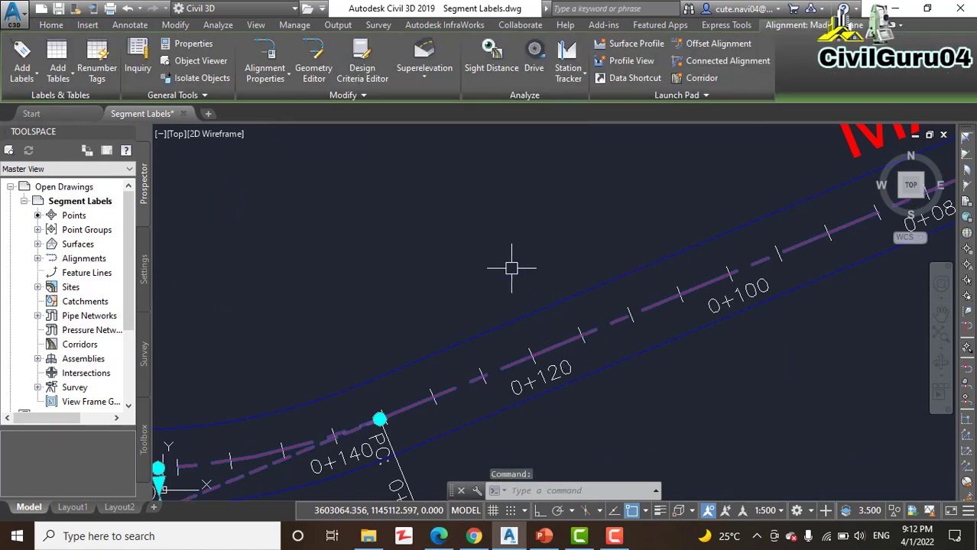
click(18, 81)
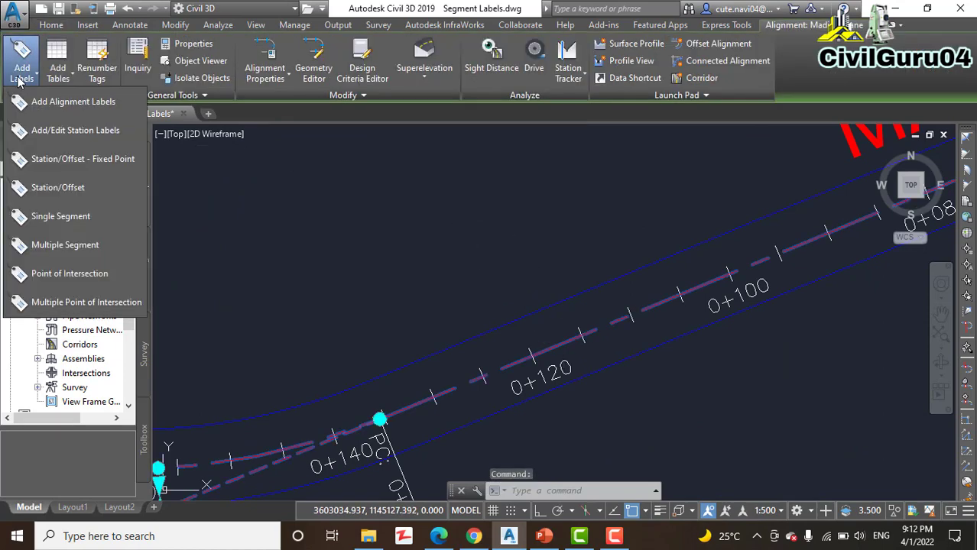
click(74, 106)
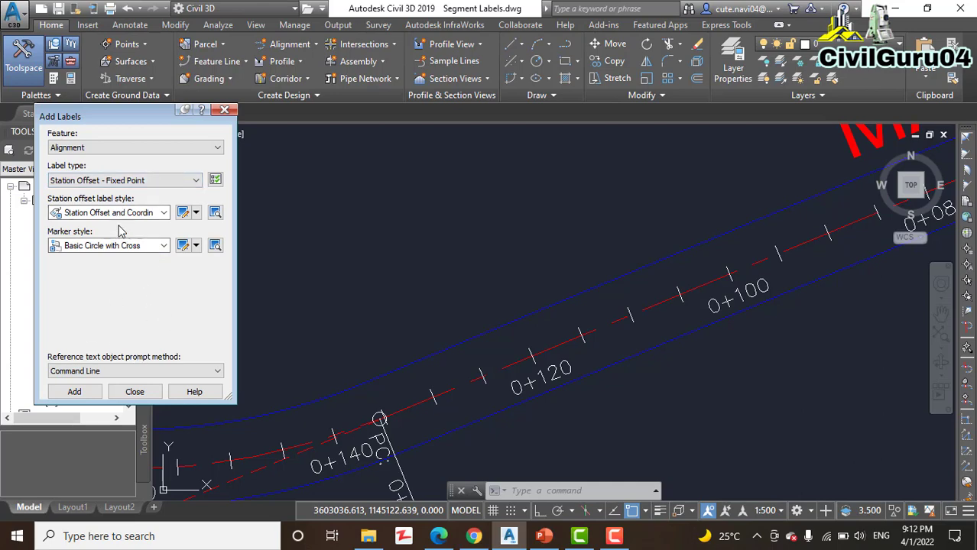
Set the label type to Single Segment, with Bearing over Distance and Curve Data styles.
click(73, 180)
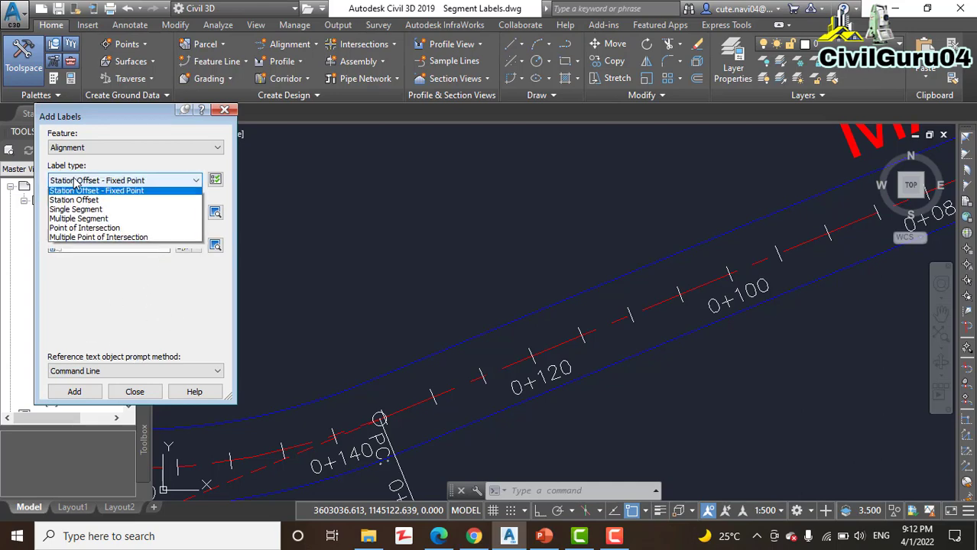
click(81, 216)
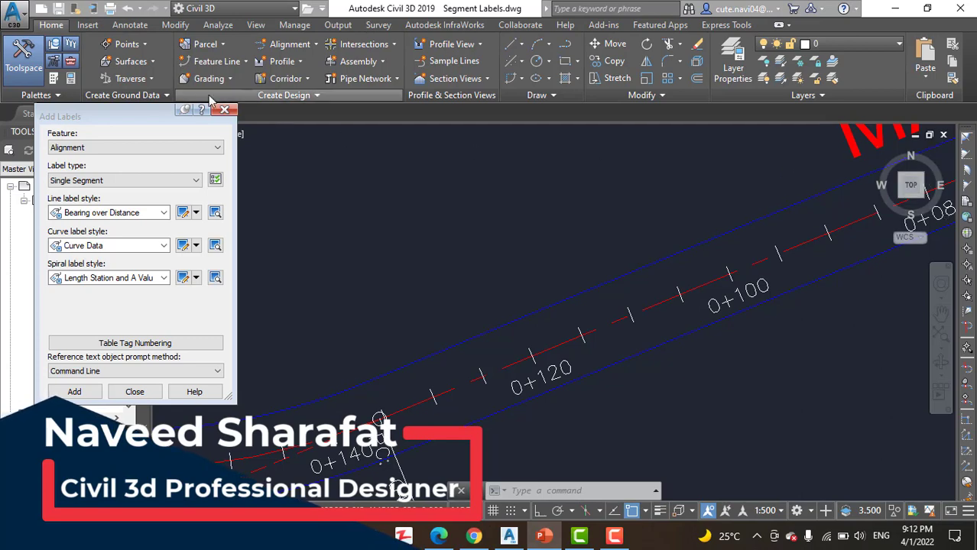
drag(134, 123, 99, 87)
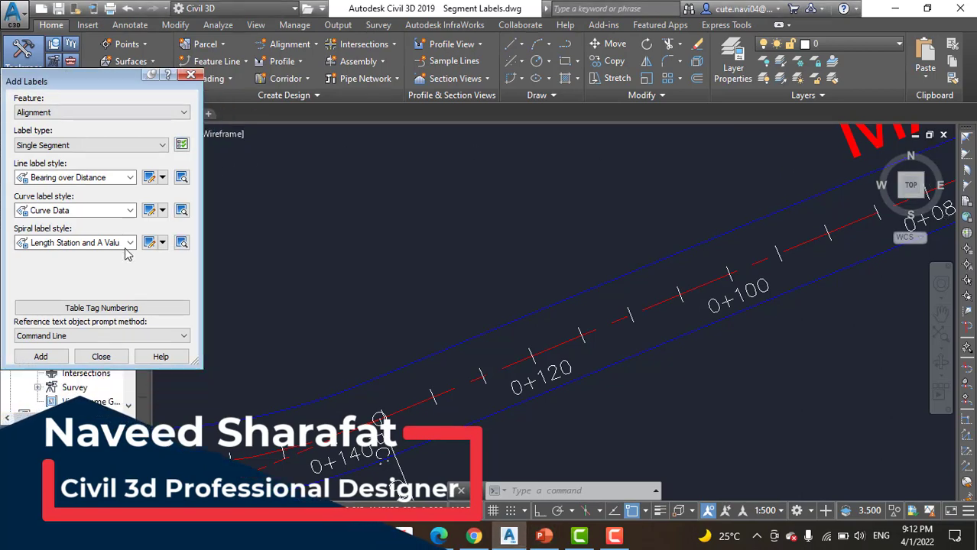
Add a Bearing over Distance label, 115.64m N72°24'15.56"W, to the Madison Lane tangent.
click(40, 357)
scroll(383, 285, down, 4)
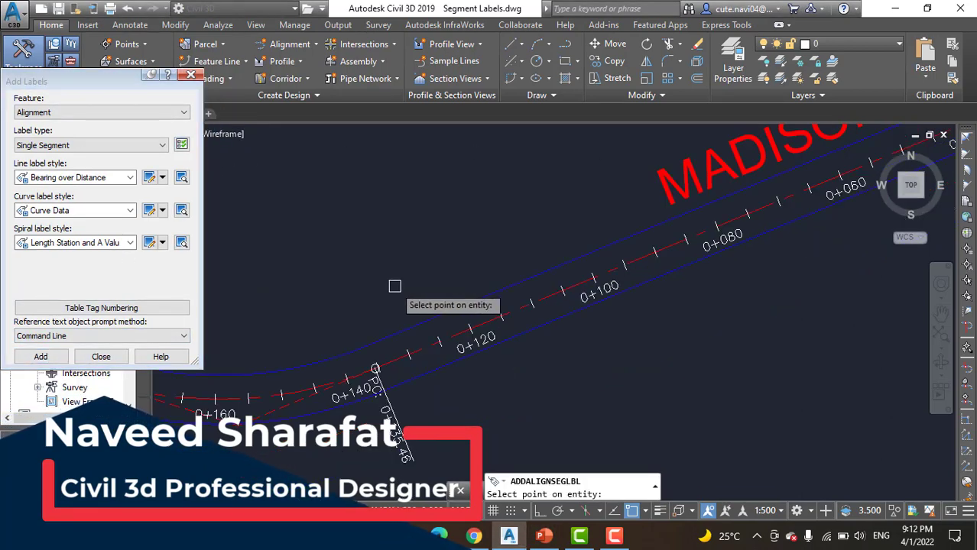
mouse_move(499, 285)
middle_down()
mouse_move(541, 331)
mouse_move(595, 309)
middle_up()
middle_drag(468, 268, 560, 285)
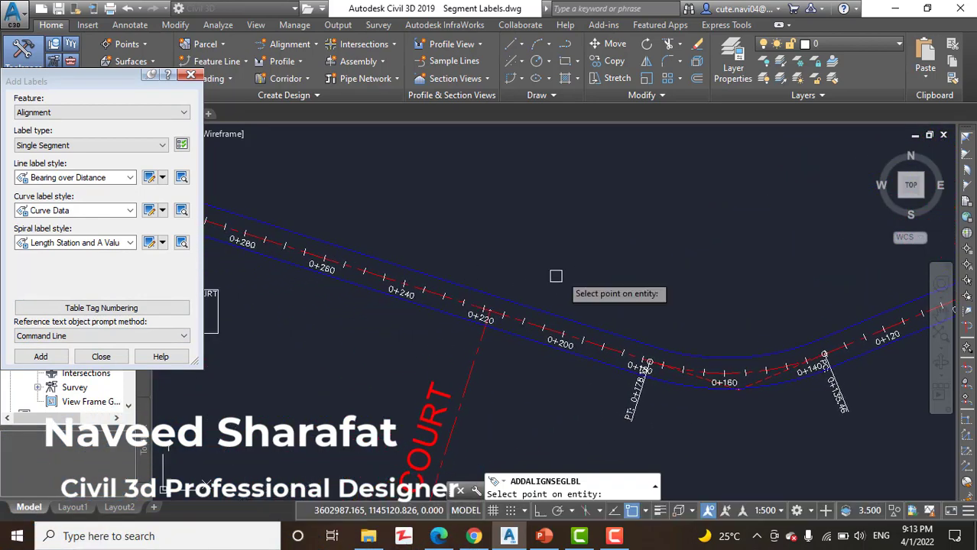
scroll(535, 264, down, 5)
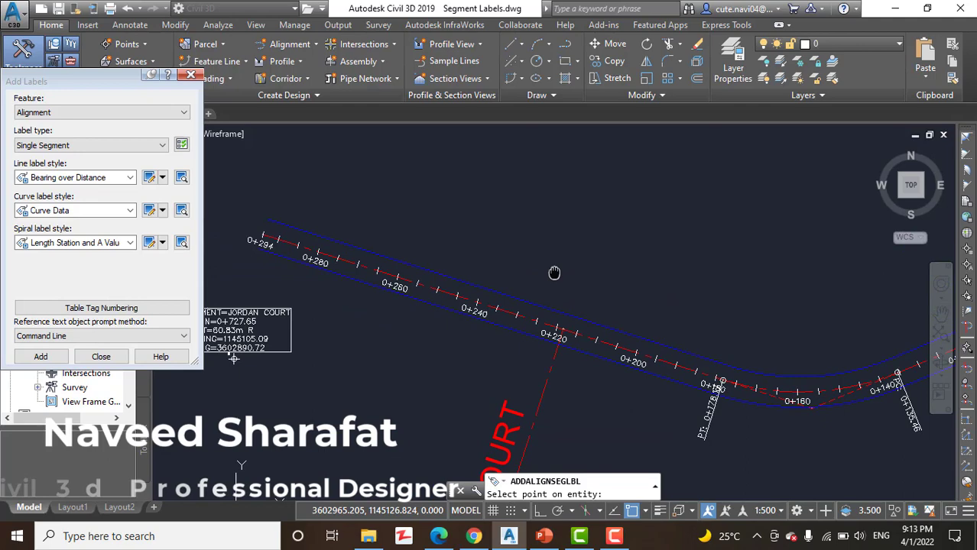
scroll(475, 255, up, 5)
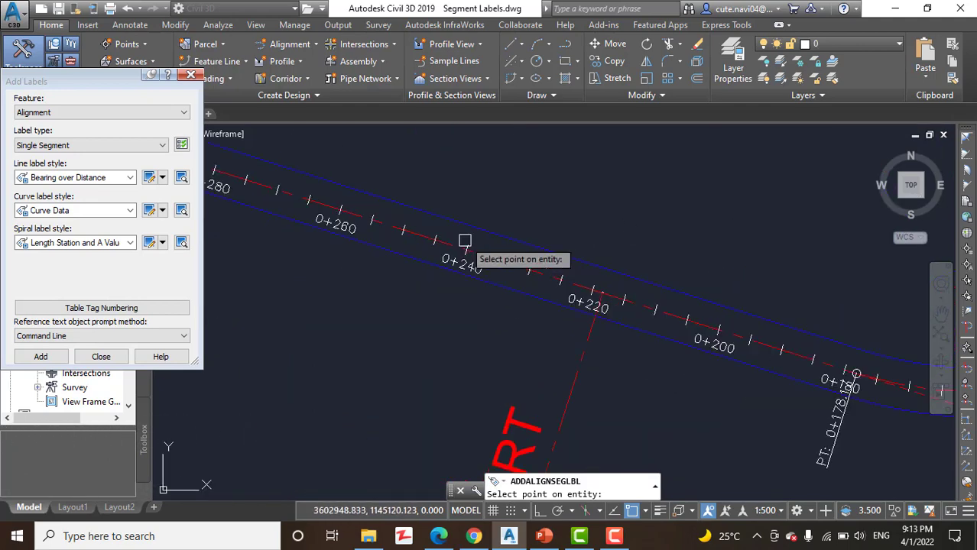
scroll(489, 237, up, 5)
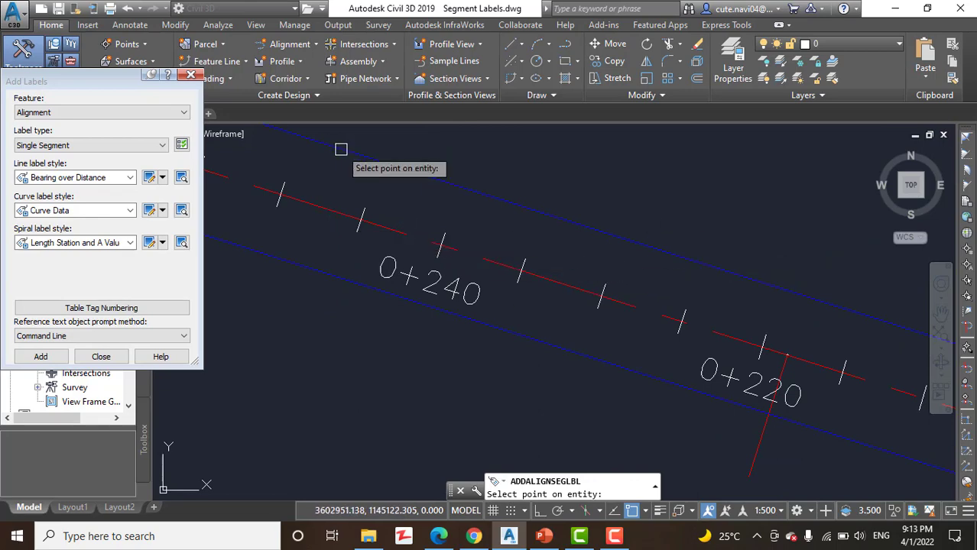
middle_drag(341, 149, 679, 217)
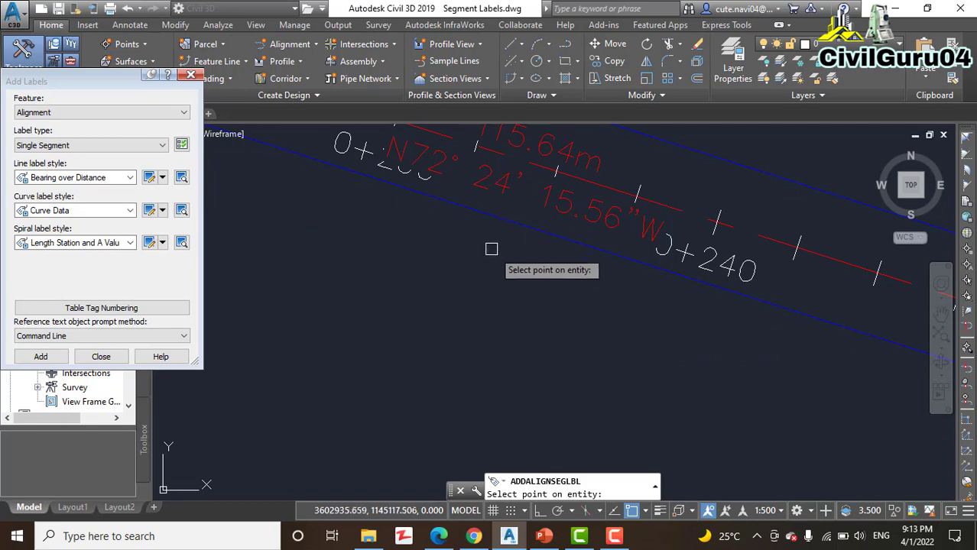
middle_drag(553, 353, 458, 309)
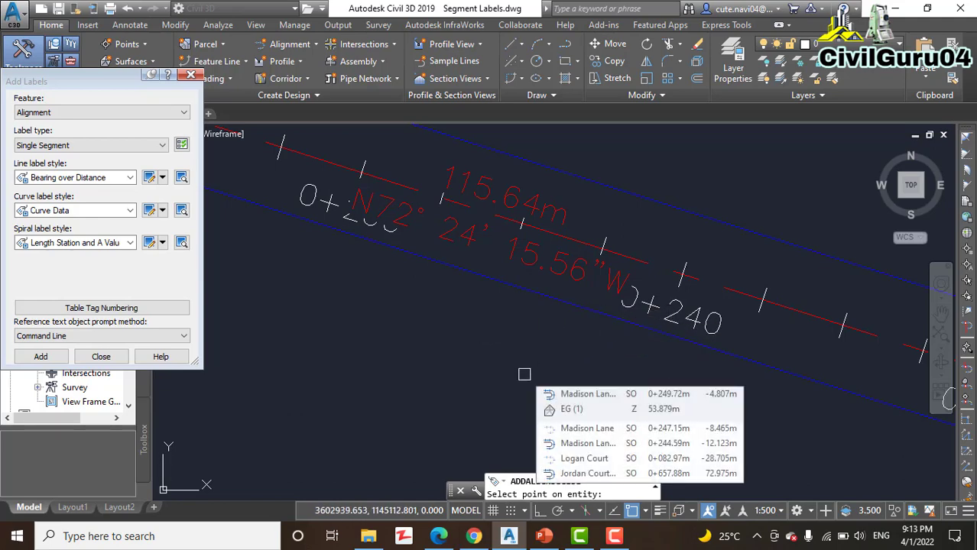
middle_drag(386, 430, 399, 533)
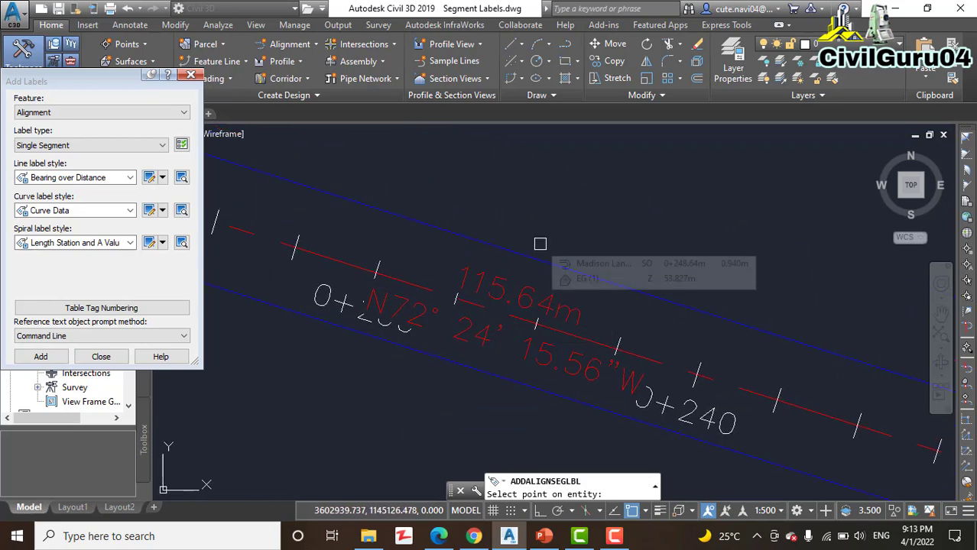
Flip the 115.64m segment label so the N72°24'15.56"W bearing sits above the distance.
key(Escape)
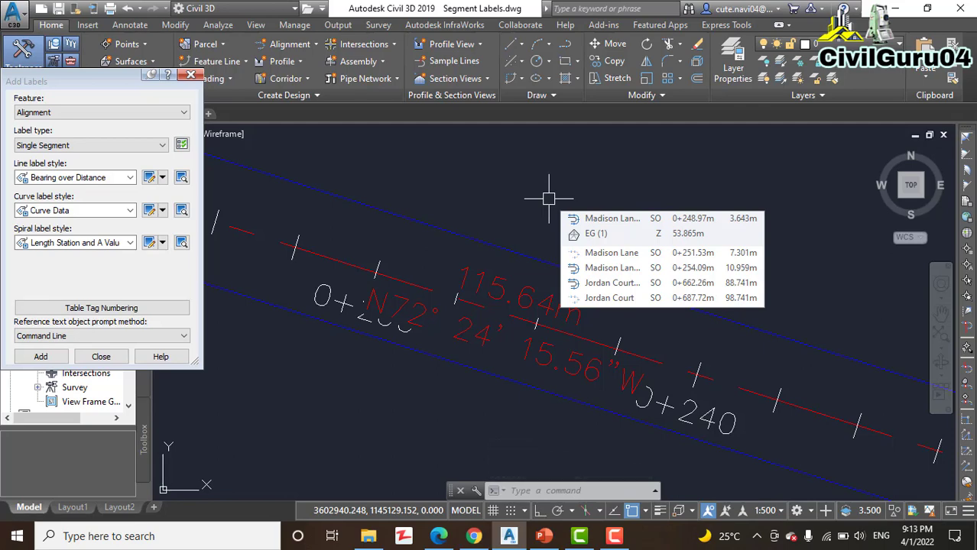
click(483, 282)
middle_drag(580, 174, 667, 214)
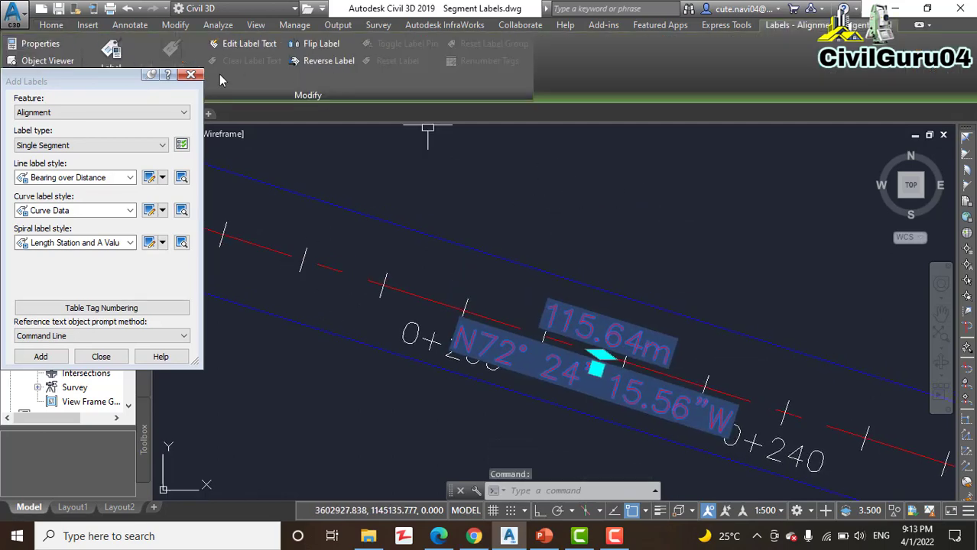
click(320, 45)
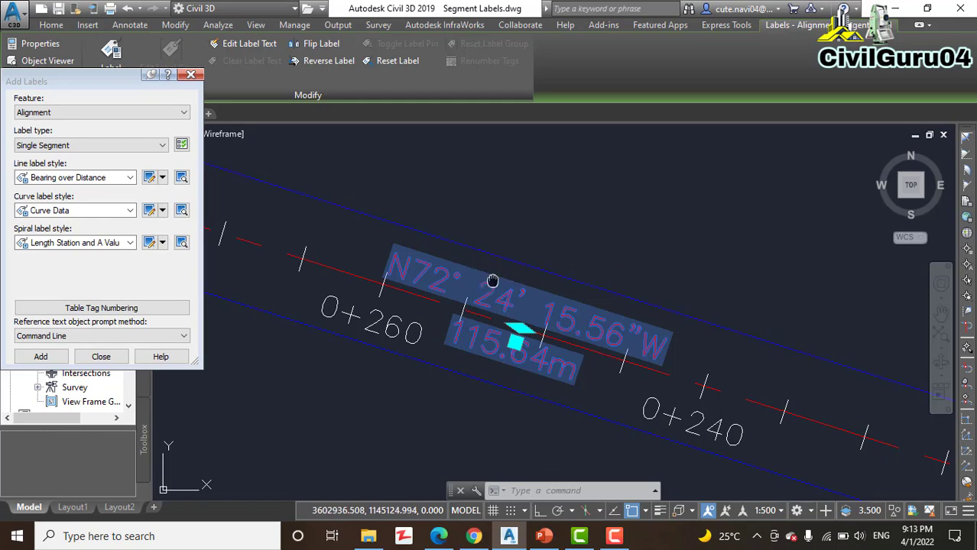
middle_drag(493, 281, 485, 266)
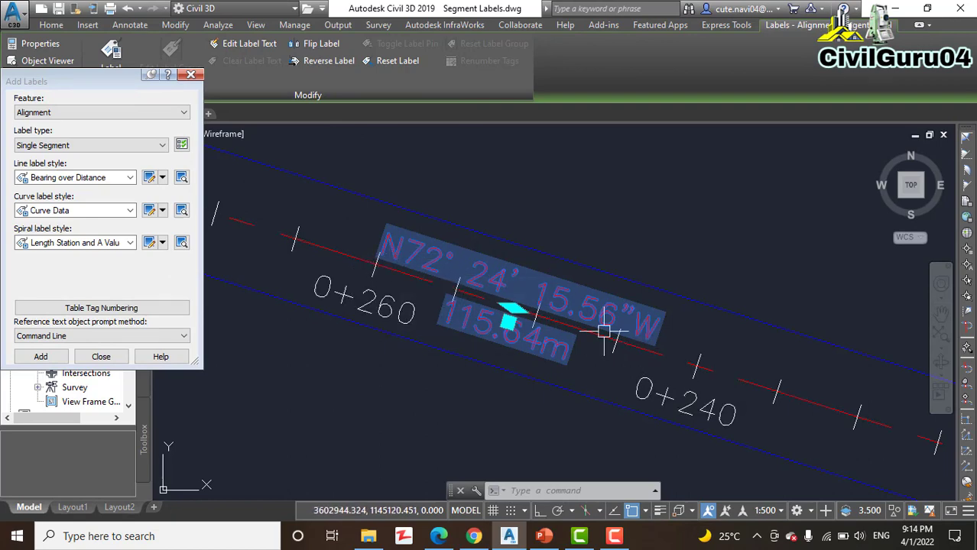
Reverse the label's bearing to S72°24'15.56"E, then deselect it and pan toward Jordan Court.
click(328, 61)
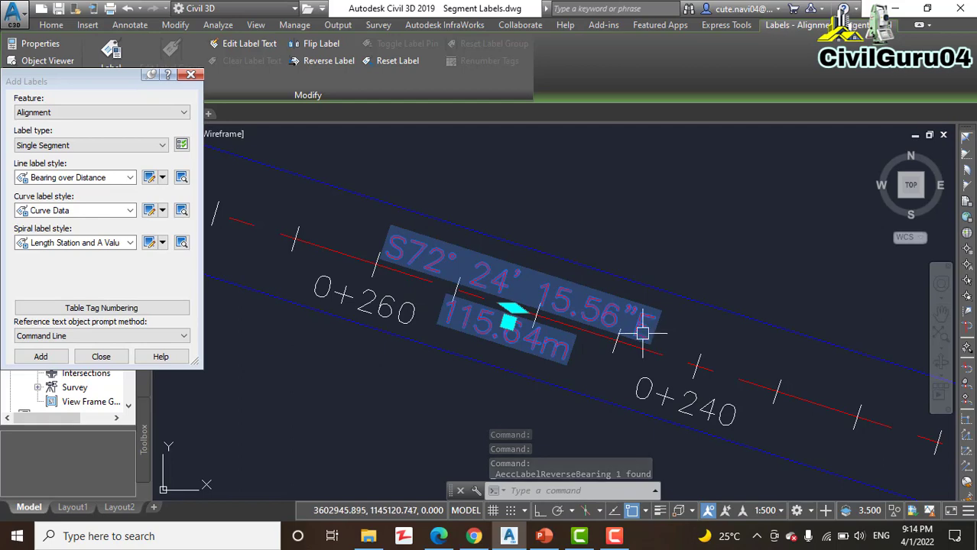
scroll(564, 308, down, 2)
mouse_move(560, 351)
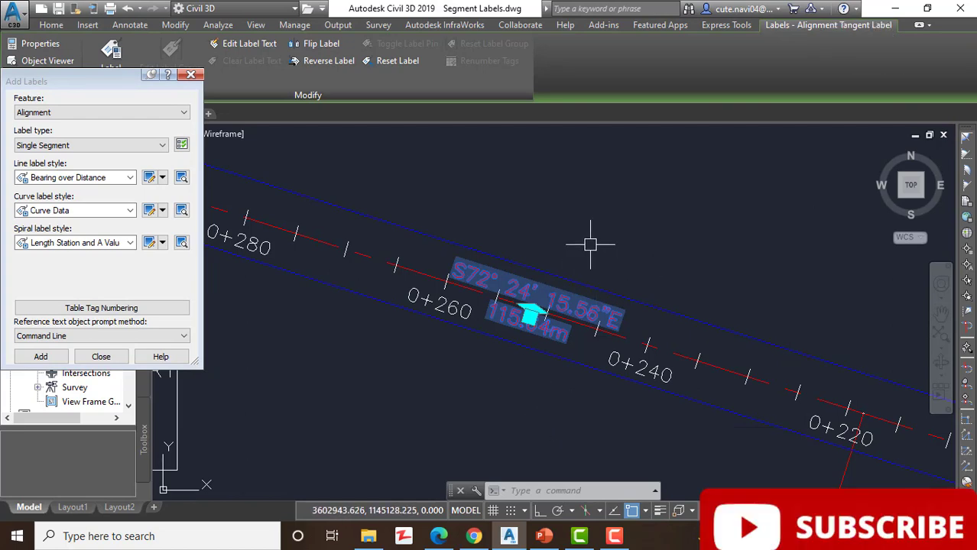
scroll(590, 245, down, 1)
scroll(581, 237, up, 1)
scroll(535, 252, down, 1)
scroll(522, 254, up, 1)
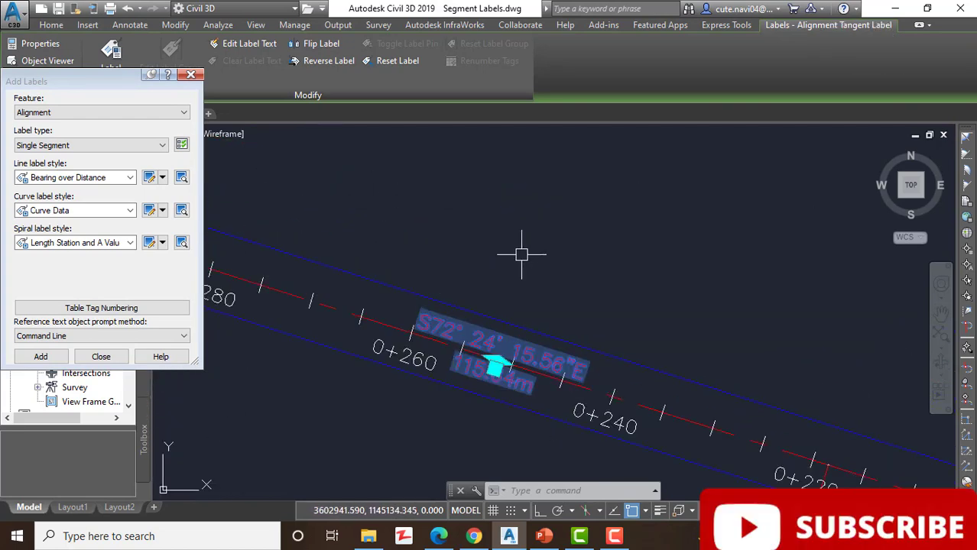
scroll(521, 254, down, 1)
scroll(607, 209, up, 1)
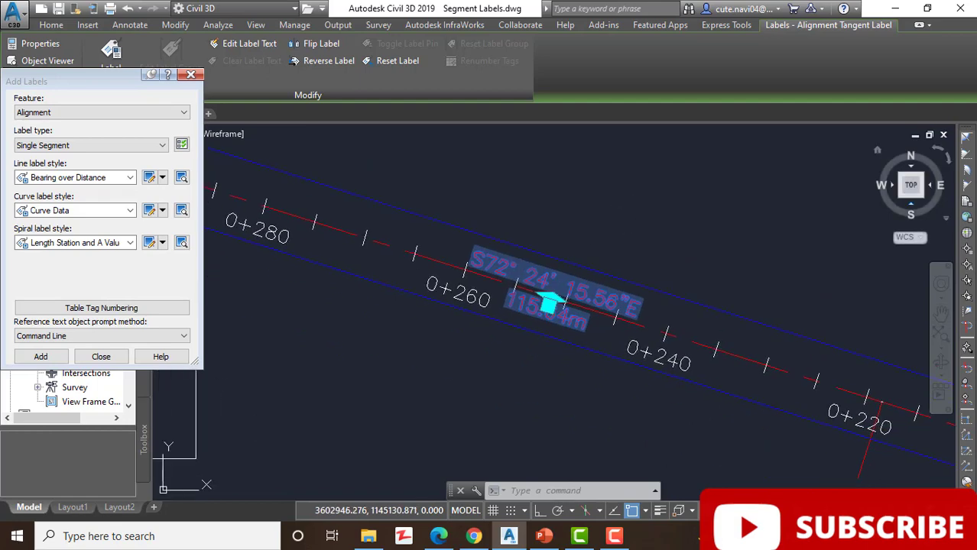
key(alt+Tab)
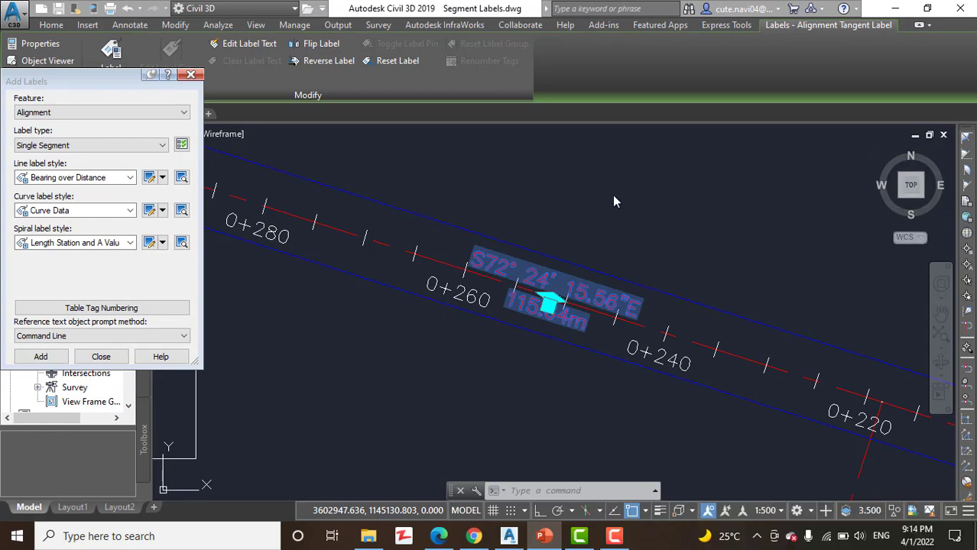
key(Escape)
mouse_move(552, 222)
middle_down()
mouse_move(626, 253)
mouse_move(642, 245)
middle_up()
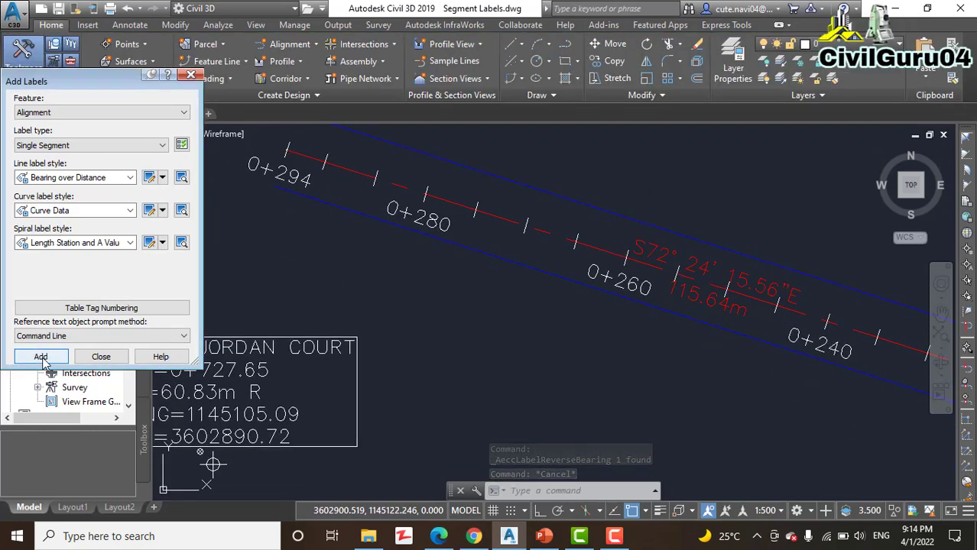
Label the tangent past the curve near 0+100 with S67°27'02.54"W over 135.46m.
click(41, 357)
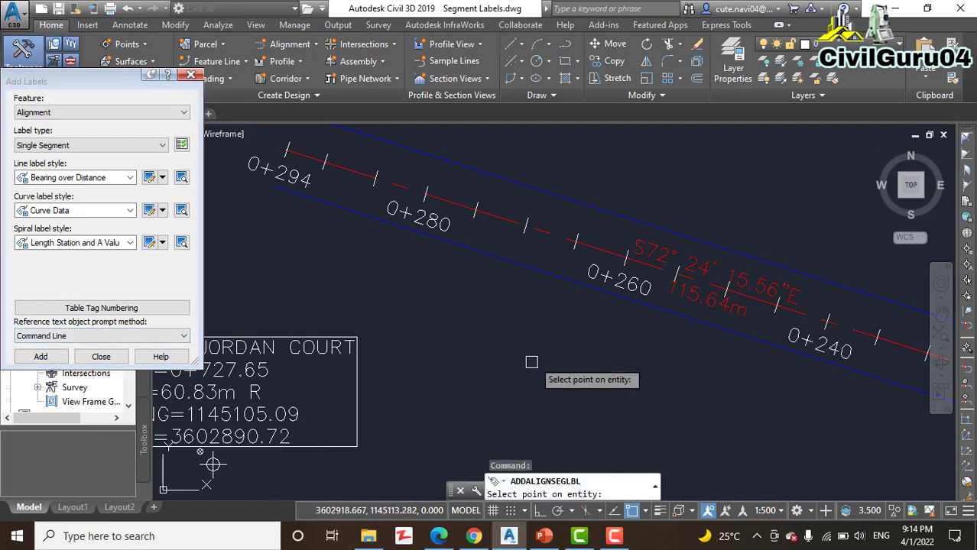
scroll(550, 358, down, 5)
mouse_move(414, 398)
middle_down()
mouse_move(506, 299)
mouse_move(506, 229)
middle_up()
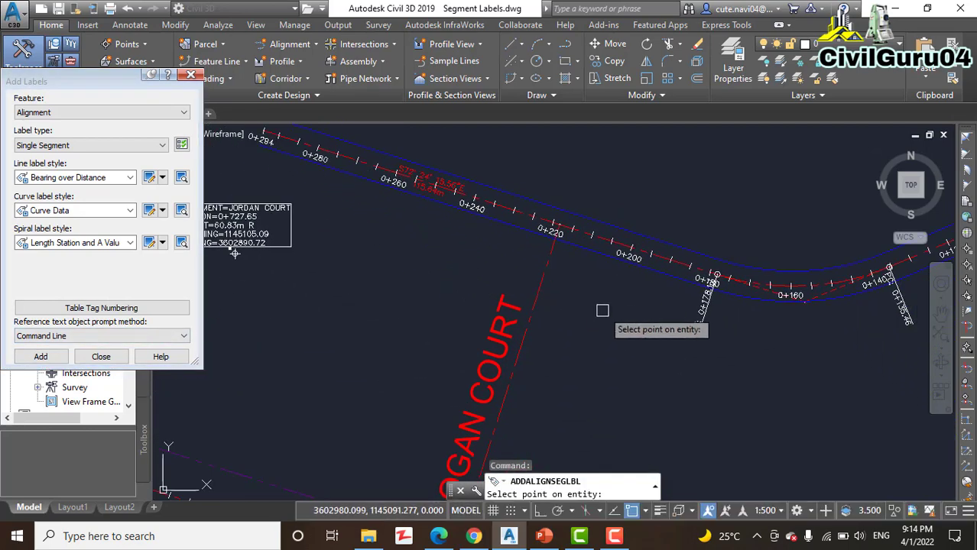
middle_drag(602, 307, 402, 382)
scroll(608, 353, up, 6)
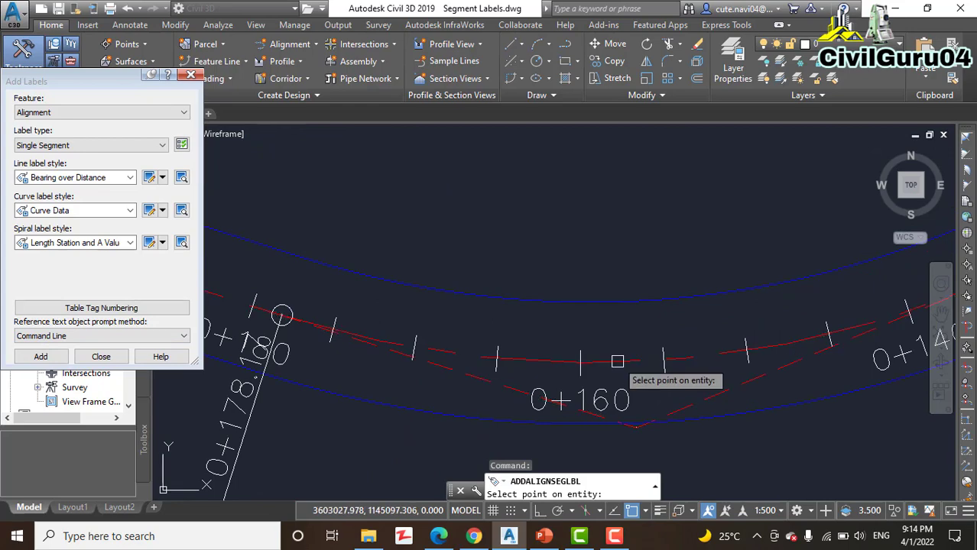
scroll(634, 336, down, 4)
middle_drag(697, 334, 567, 411)
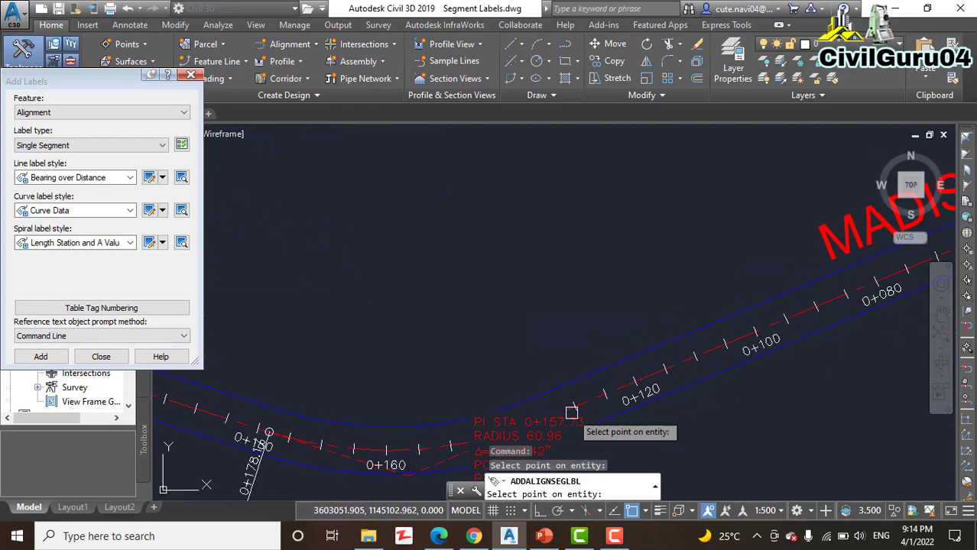
scroll(688, 359, up, 5)
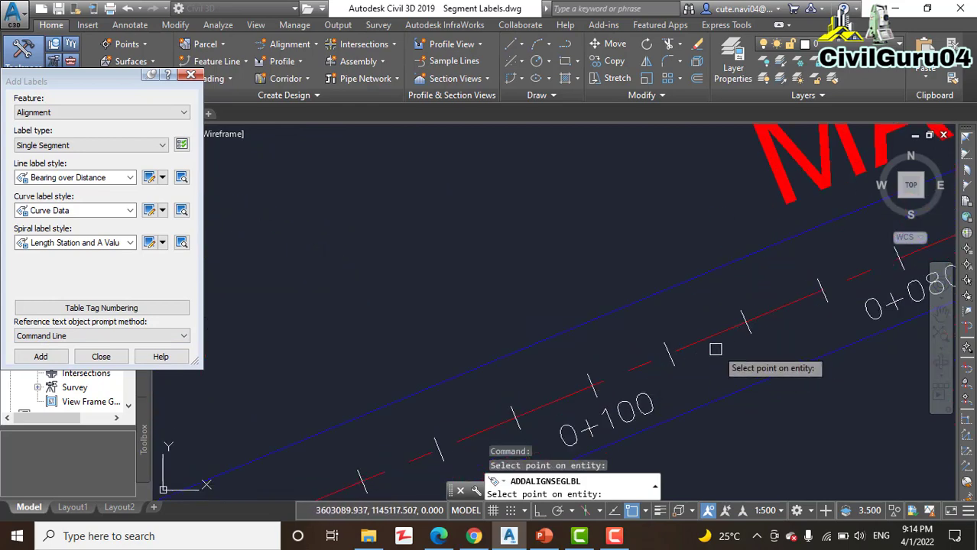
click(732, 330)
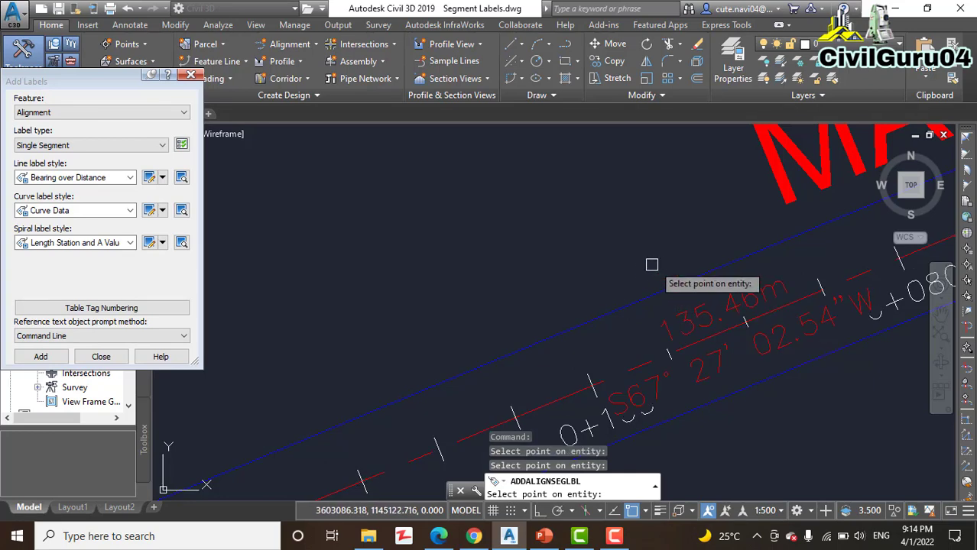
scroll(612, 254, down, 2)
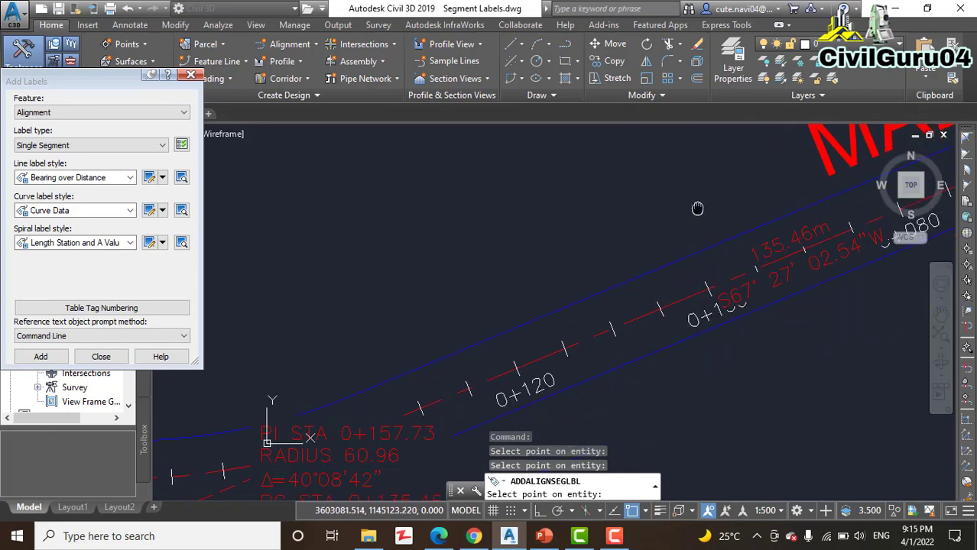
Drag the PI STA 0+157.73 curve data label below the road onto a leader.
key(Escape)
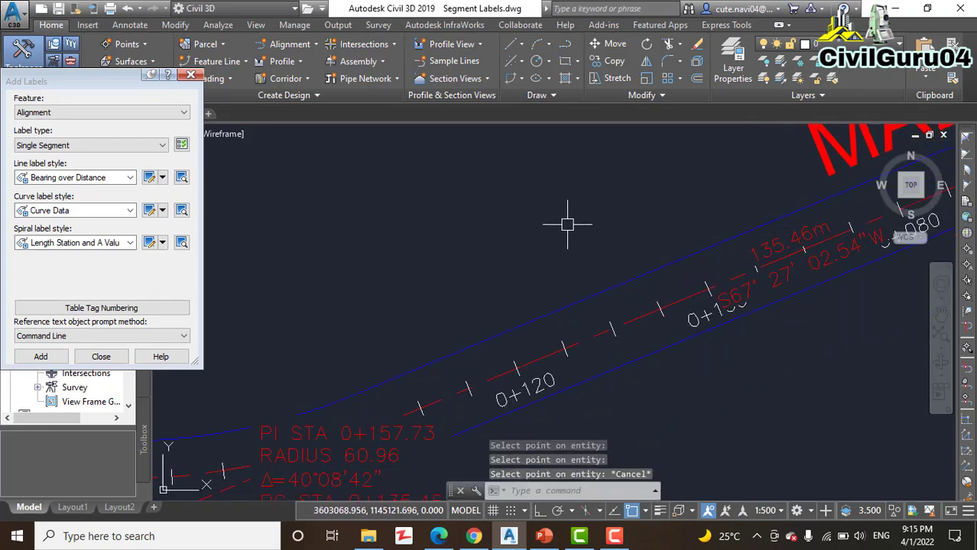
middle_drag(567, 224, 680, 169)
middle_drag(620, 222, 595, 166)
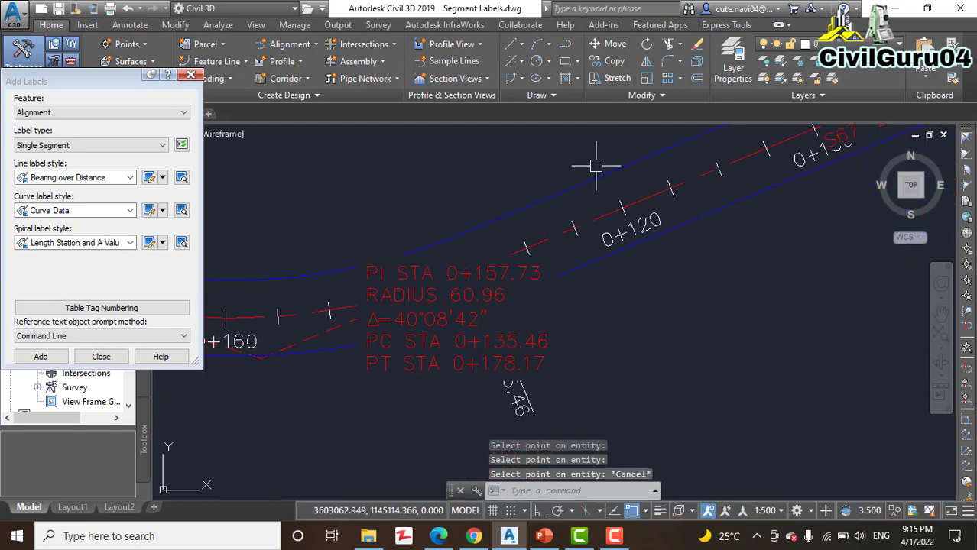
middle_drag(506, 274, 539, 245)
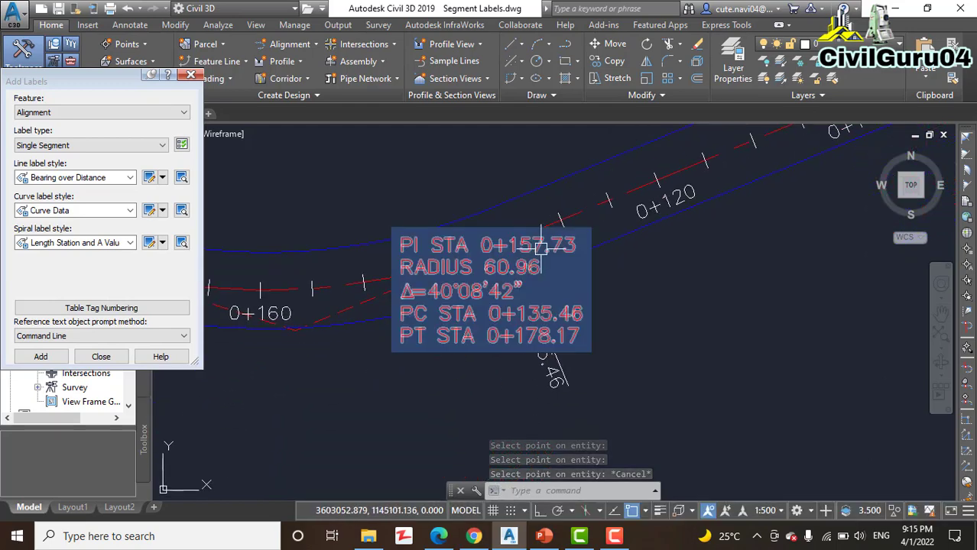
click(482, 293)
middle_drag(420, 352, 508, 329)
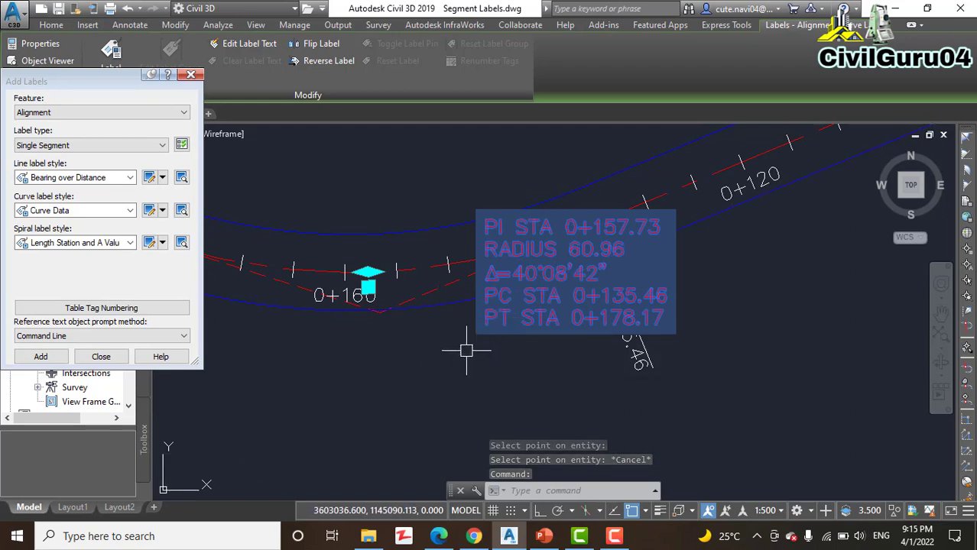
click(368, 289)
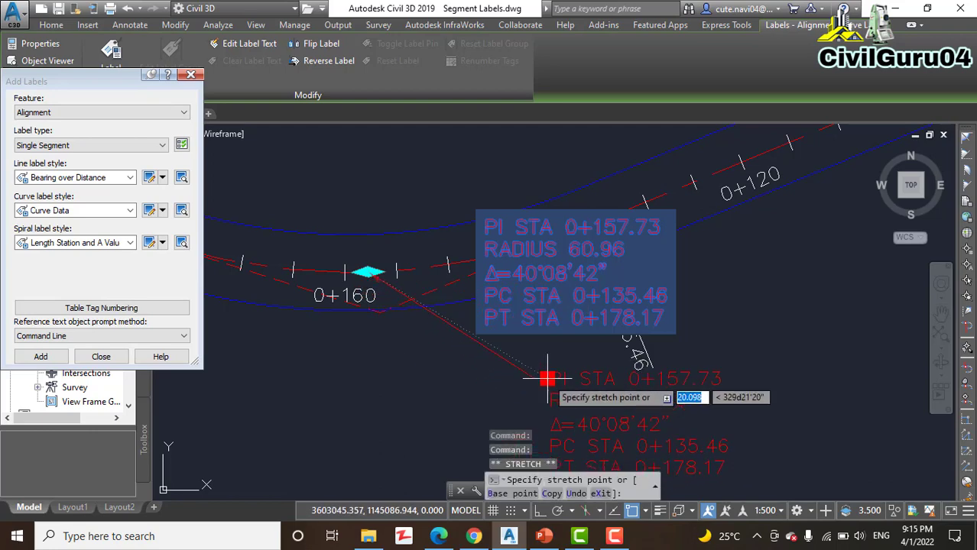
middle_drag(538, 373, 515, 274)
click(486, 313)
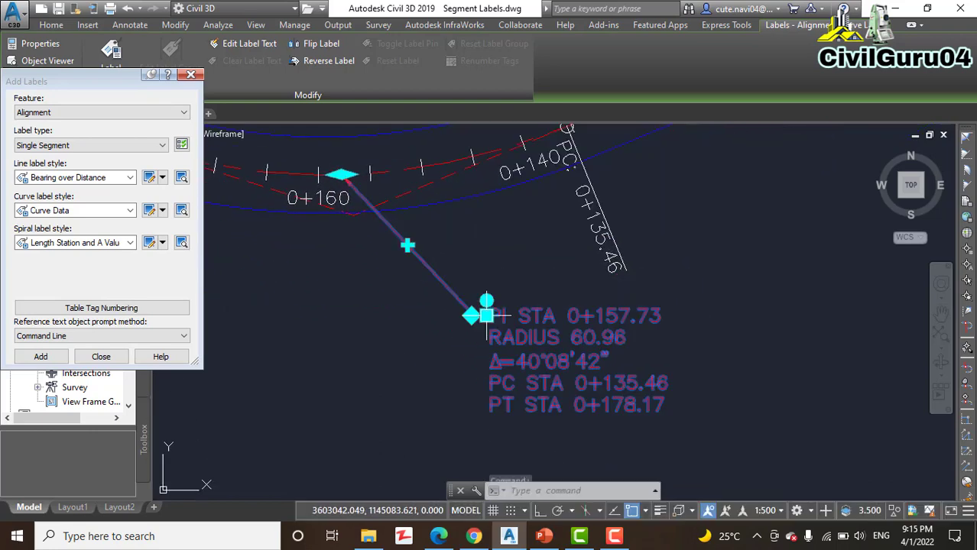
key(Escape)
scroll(571, 294, down, 5)
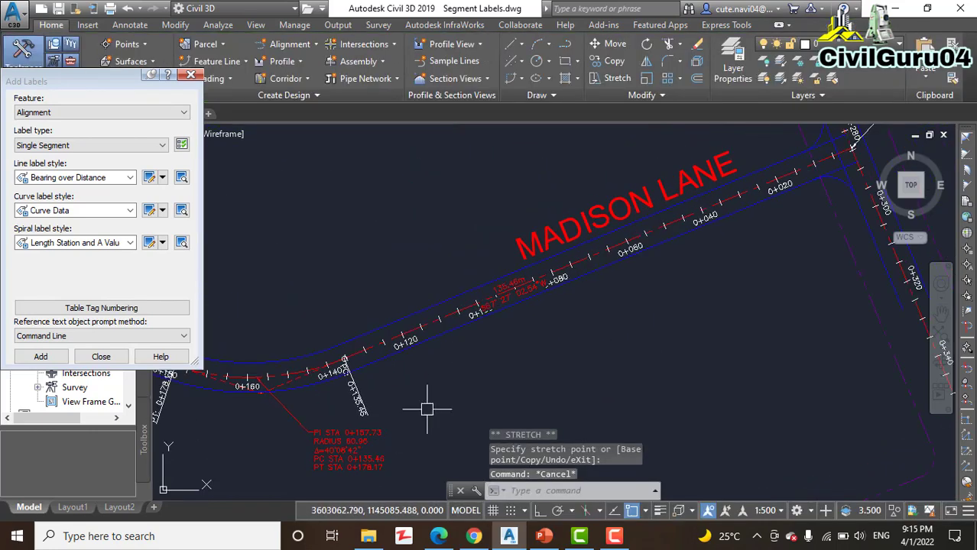
middle_drag(528, 329, 644, 261)
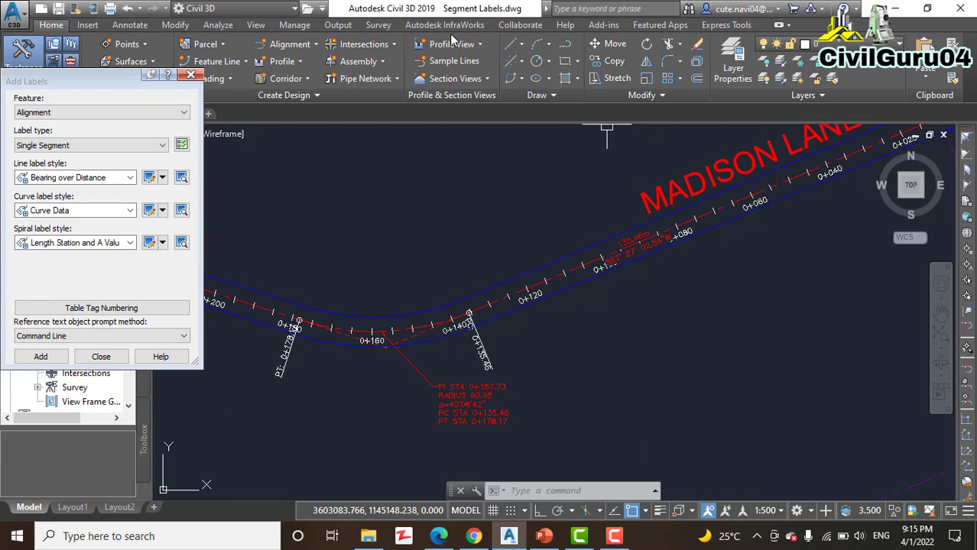
Set Add Labels to Multiple Segment with Curve Data as the curve label style.
click(52, 146)
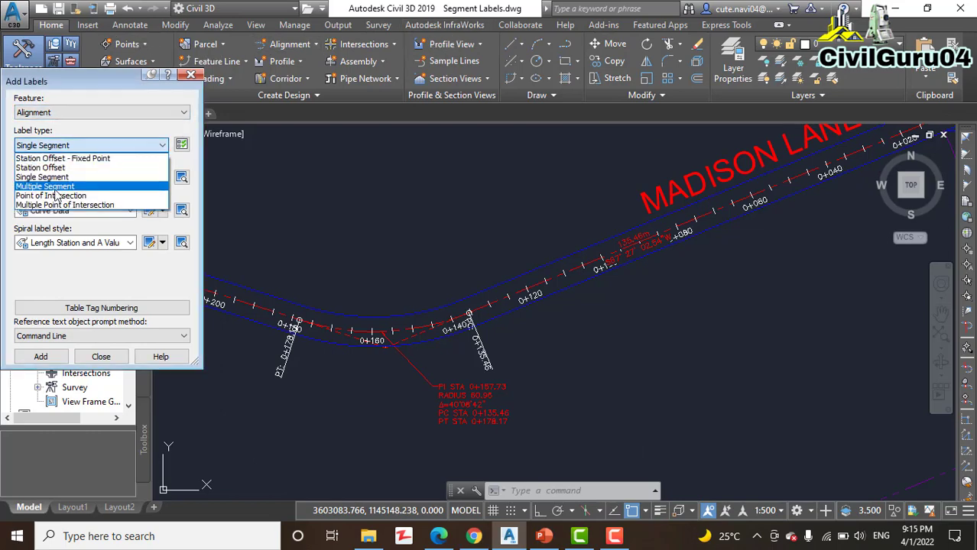
click(50, 188)
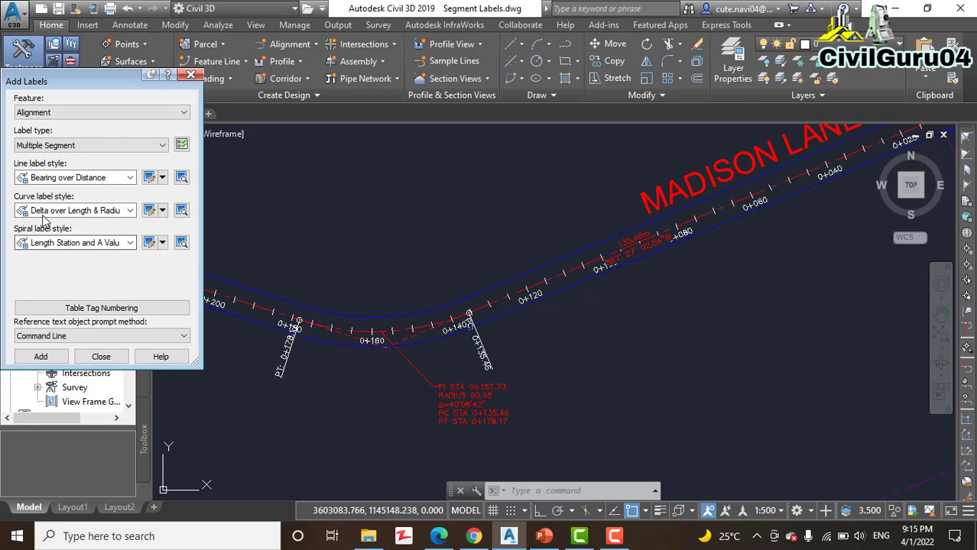
click(77, 211)
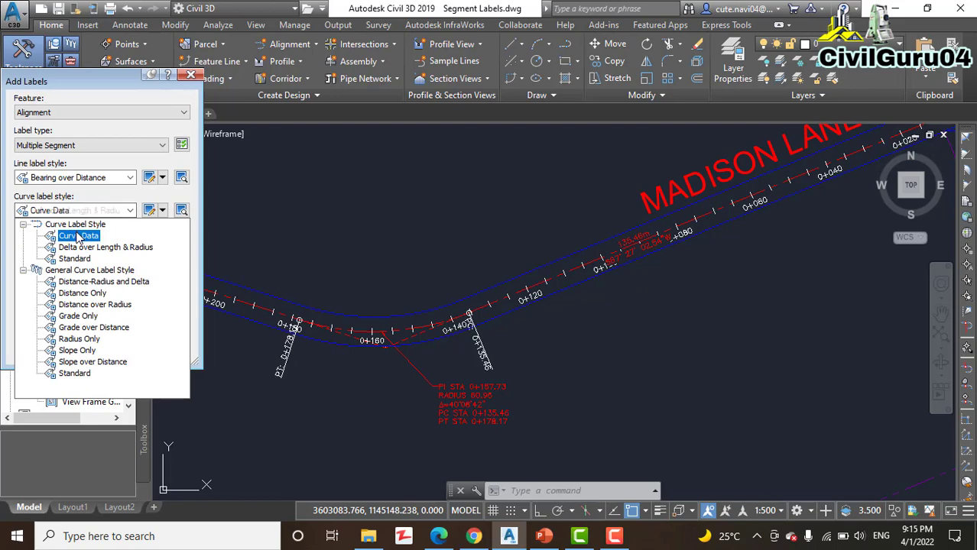
click(96, 234)
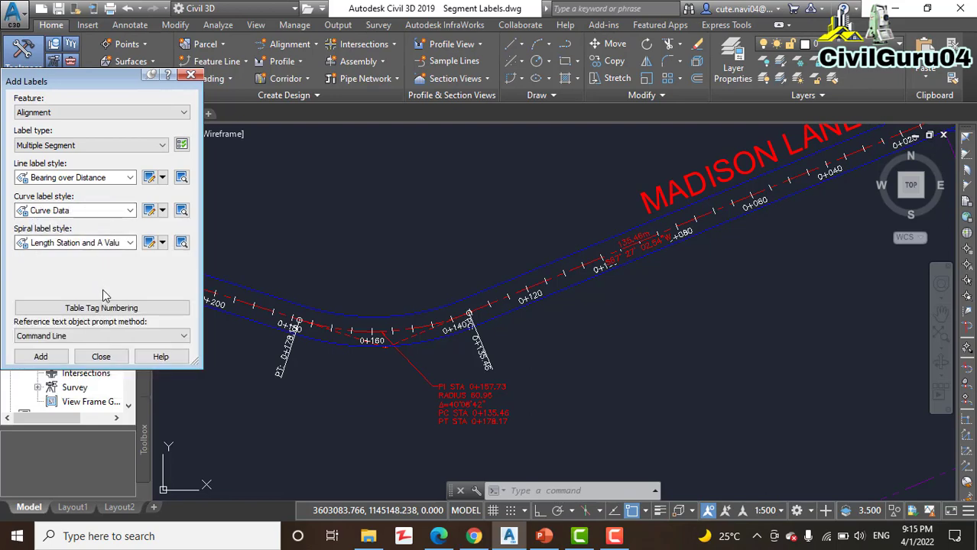
Add Bearing over Distance segment labels and Curve Data labels along the Jordan Court alignment.
click(41, 357)
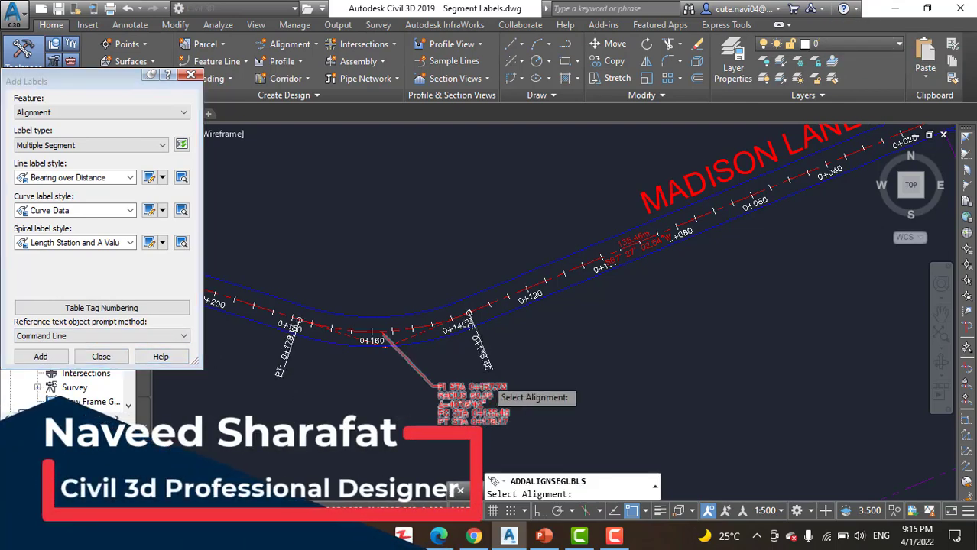
scroll(493, 376, down, 2)
scroll(493, 376, down, 3)
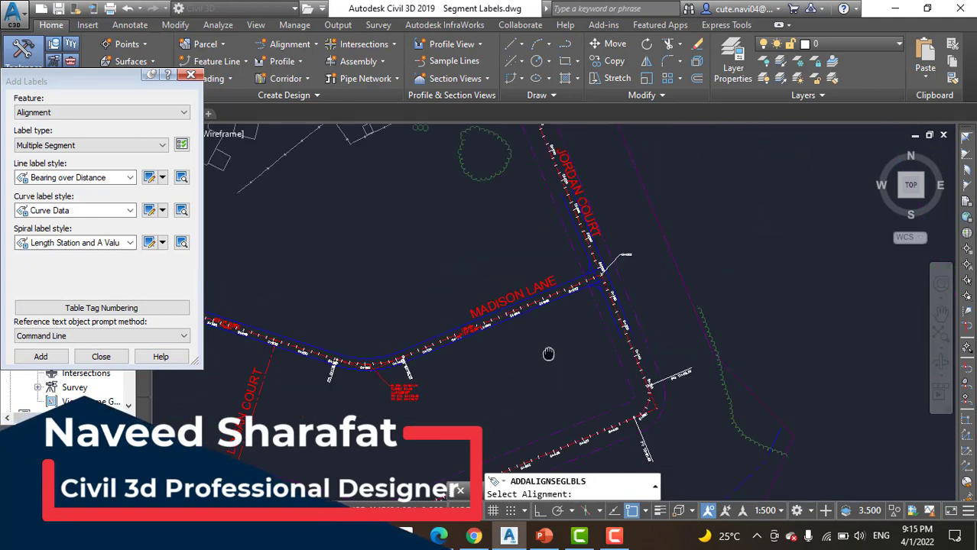
middle_drag(540, 366, 625, 386)
scroll(652, 374, up, 5)
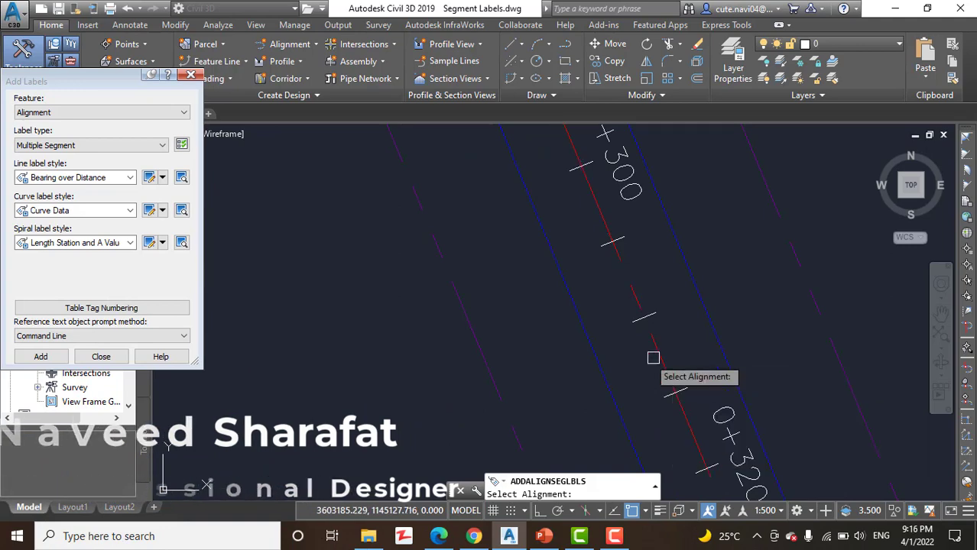
scroll(622, 350, down, 5)
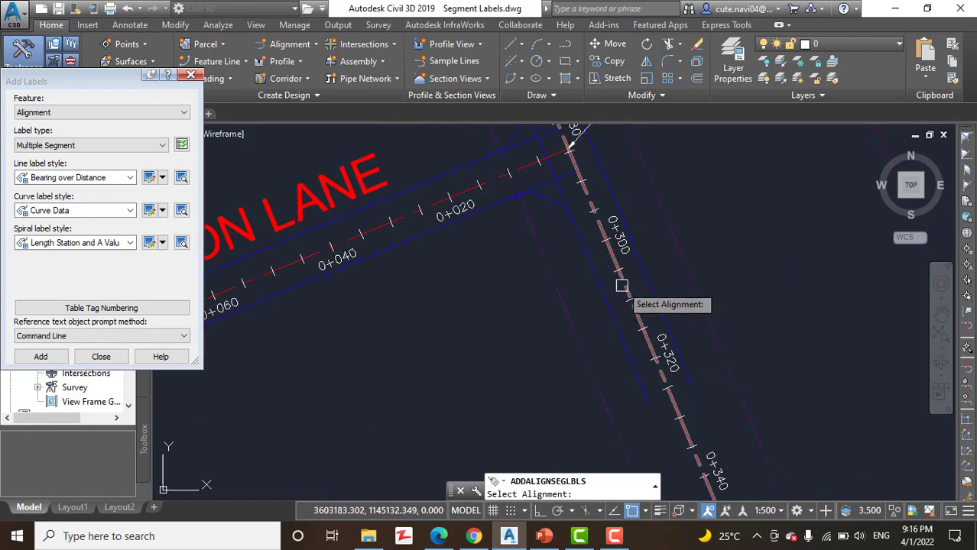
scroll(657, 356, down, 5)
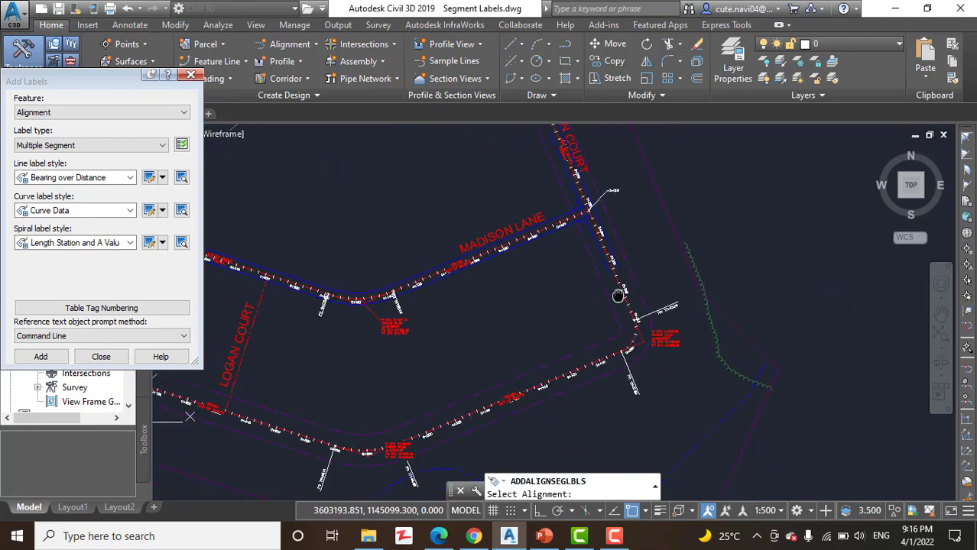
key(Escape)
scroll(657, 363, up, 8)
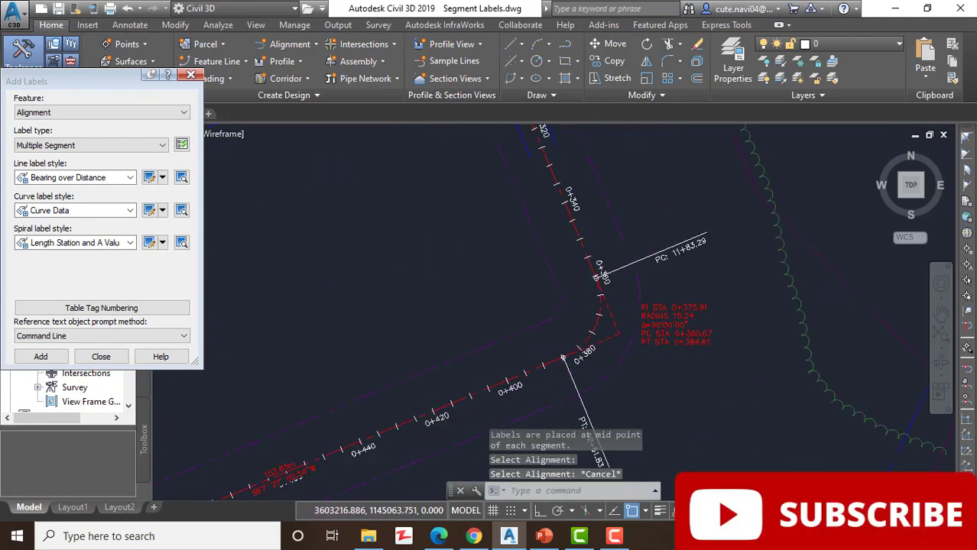
scroll(524, 356, down, 5)
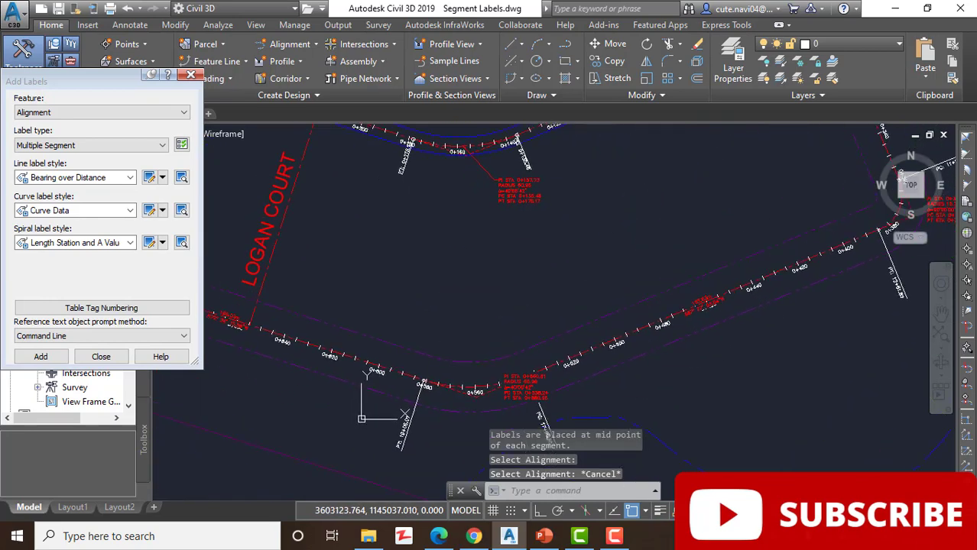
scroll(696, 287, down, 4)
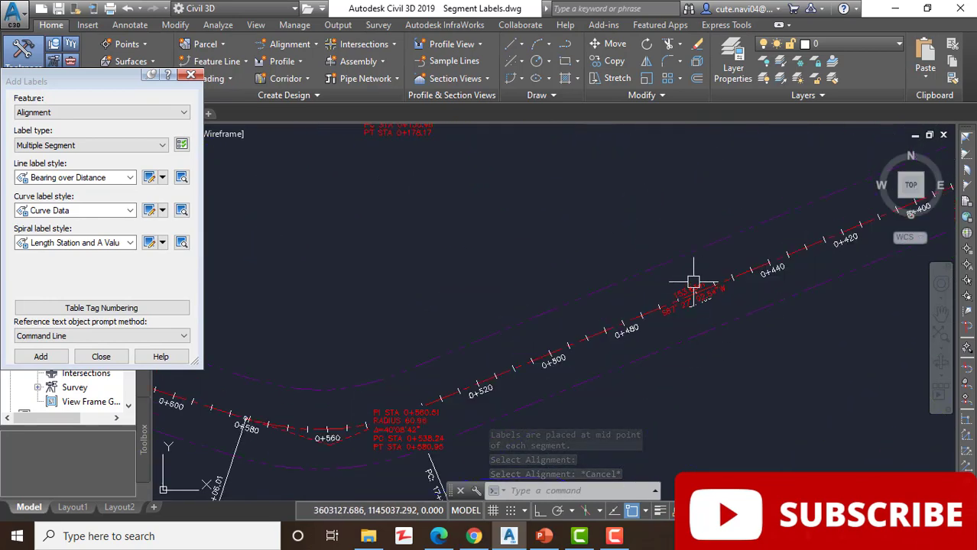
Select the curve data label at the bend and begin moving it, then cancel.
middle_drag(616, 276, 584, 211)
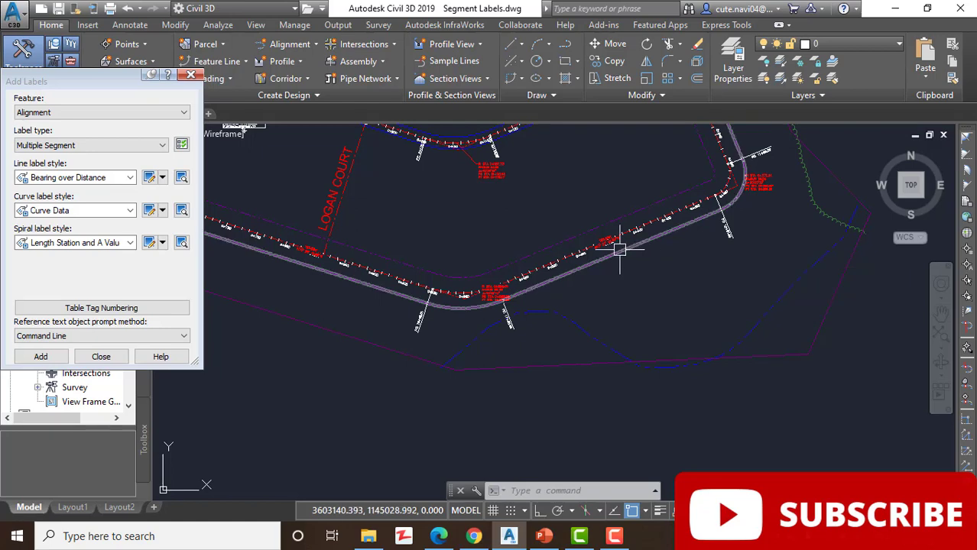
middle_drag(495, 249, 526, 230)
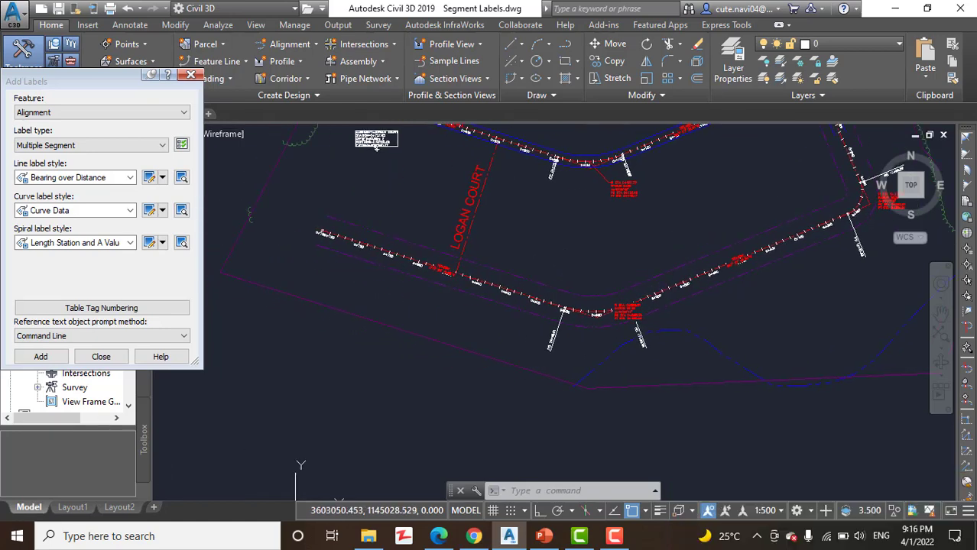
scroll(532, 294, up, 5)
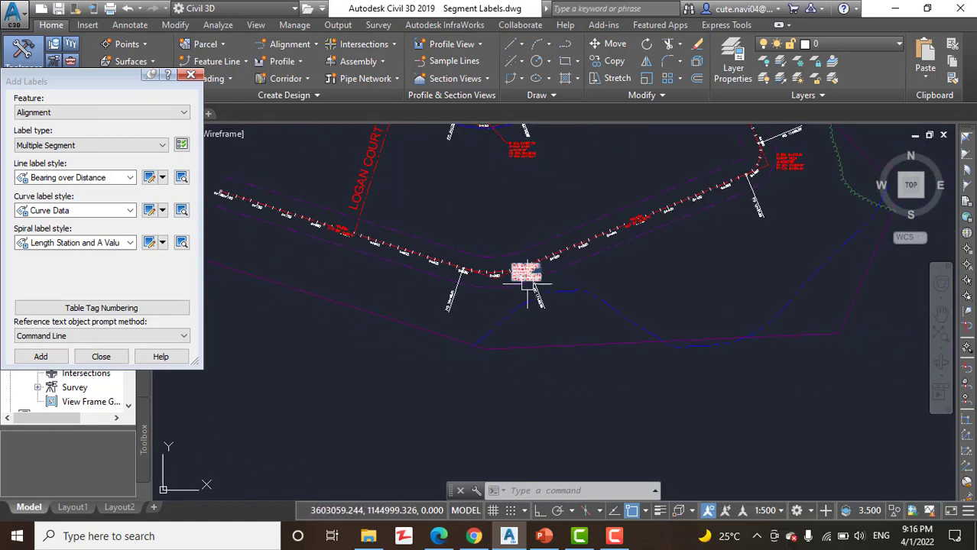
click(510, 256)
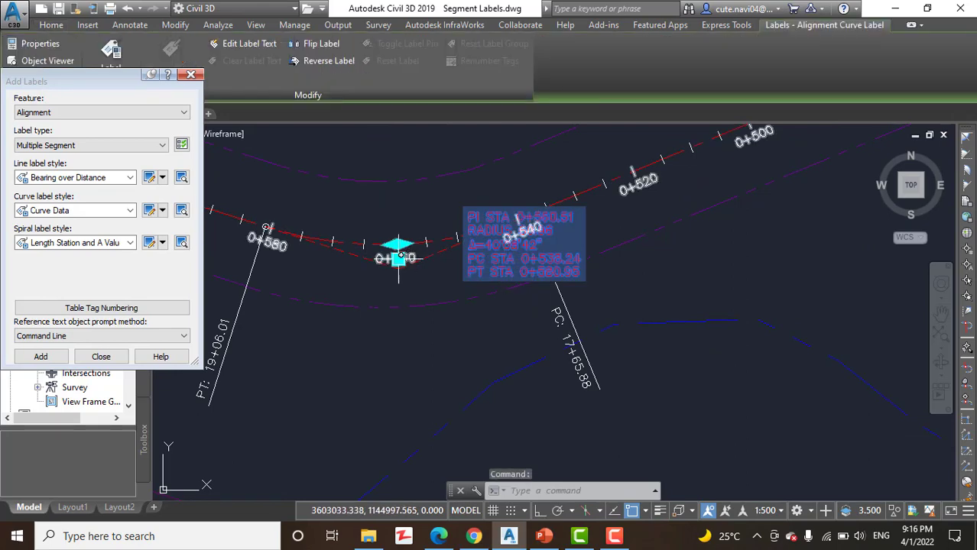
click(398, 258)
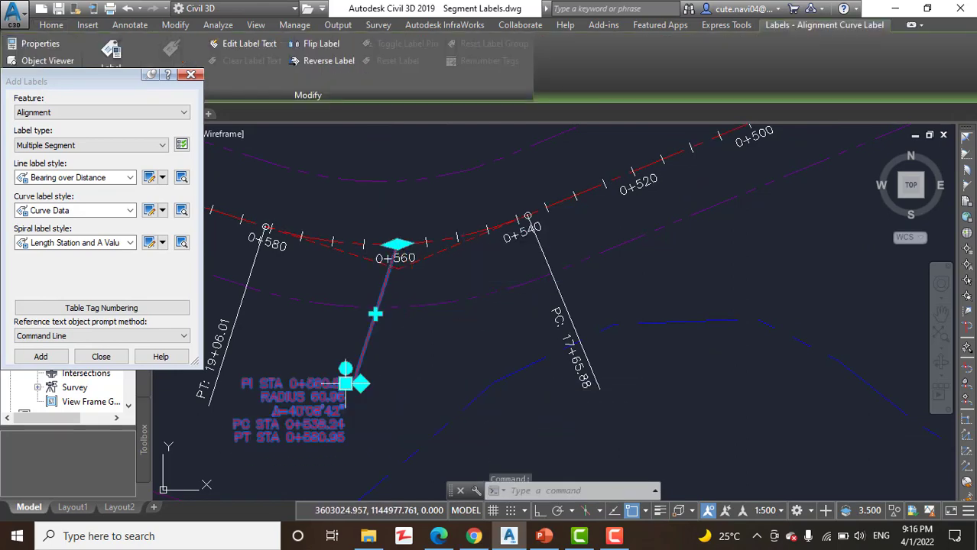
key(Escape)
key(Escape)
Move the PI 0+062.42 curve data label off the road into clear space.
scroll(535, 306, down, 5)
mouse_move(440, 442)
middle_down()
mouse_move(520, 298)
mouse_move(547, 441)
middle_up()
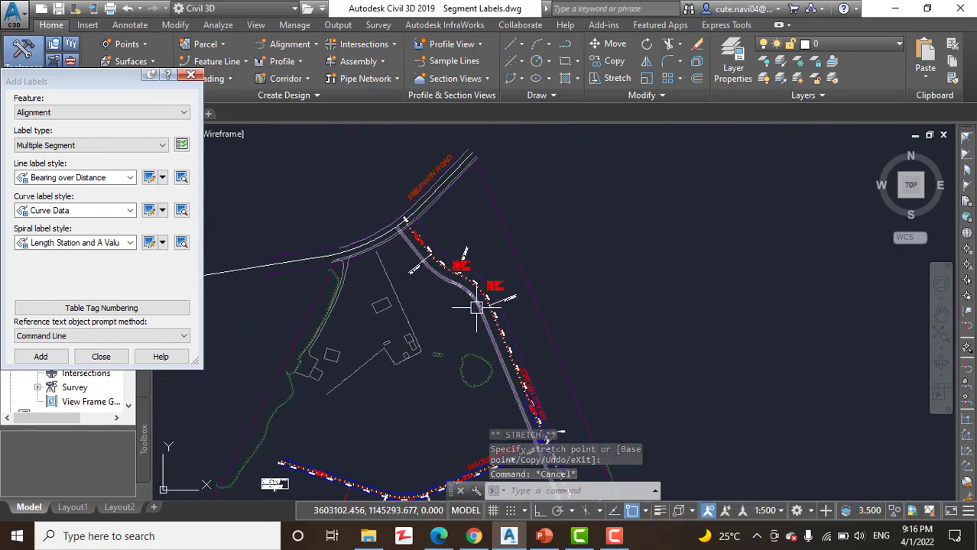
scroll(476, 305, up, 6)
scroll(465, 270, down, 3)
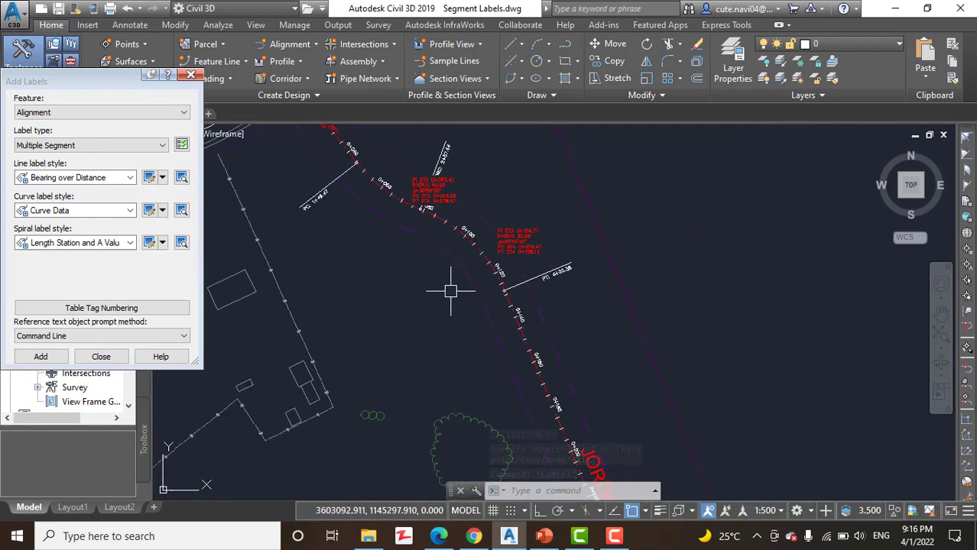
mouse_move(415, 222)
middle_down()
mouse_move(415, 200)
mouse_move(459, 244)
middle_up()
scroll(436, 275, up, 3)
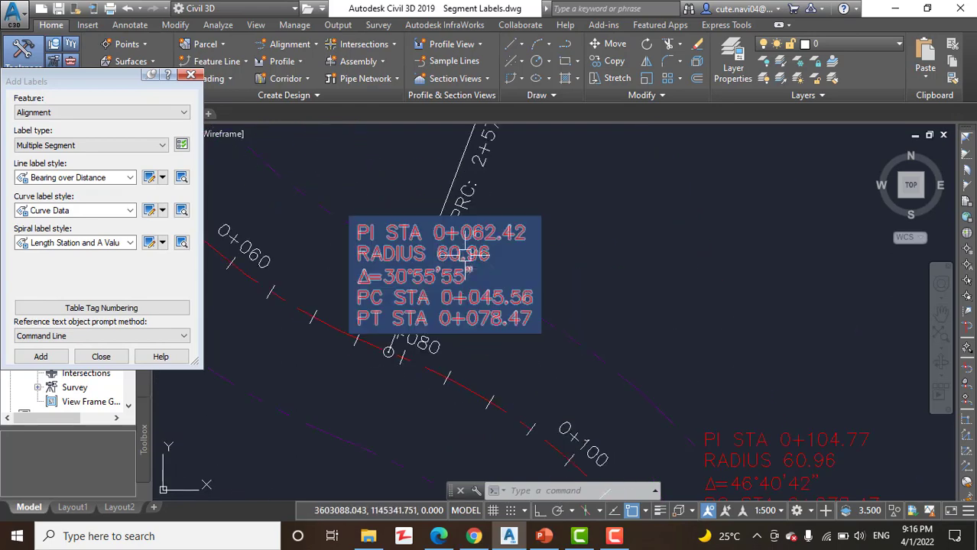
click(436, 276)
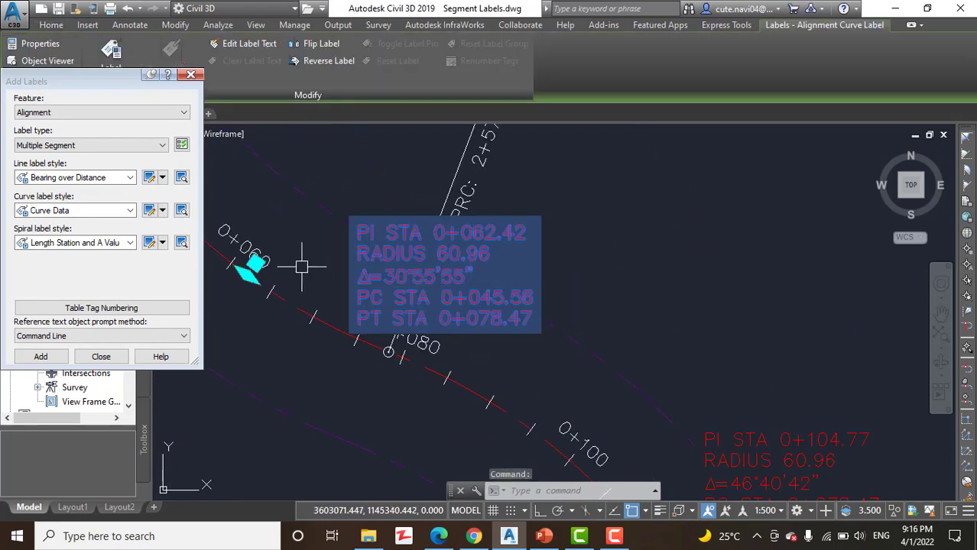
click(258, 262)
middle_drag(469, 251, 679, 470)
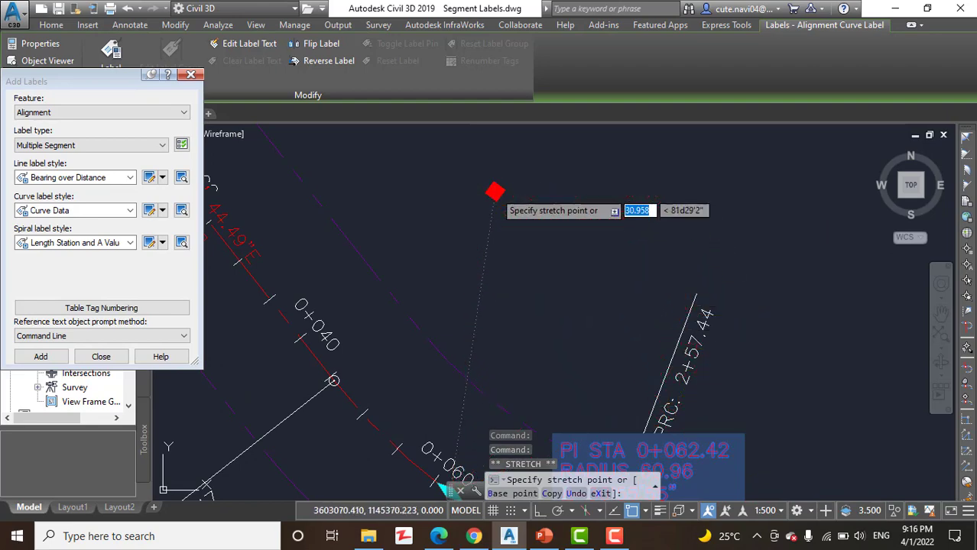
click(494, 191)
key(Escape)
scroll(562, 271, down, 5)
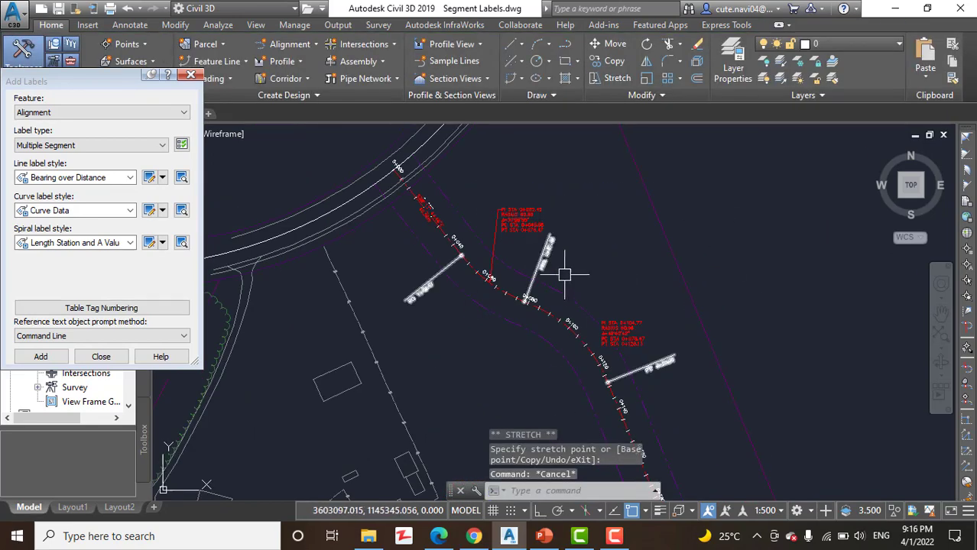
mouse_move(626, 337)
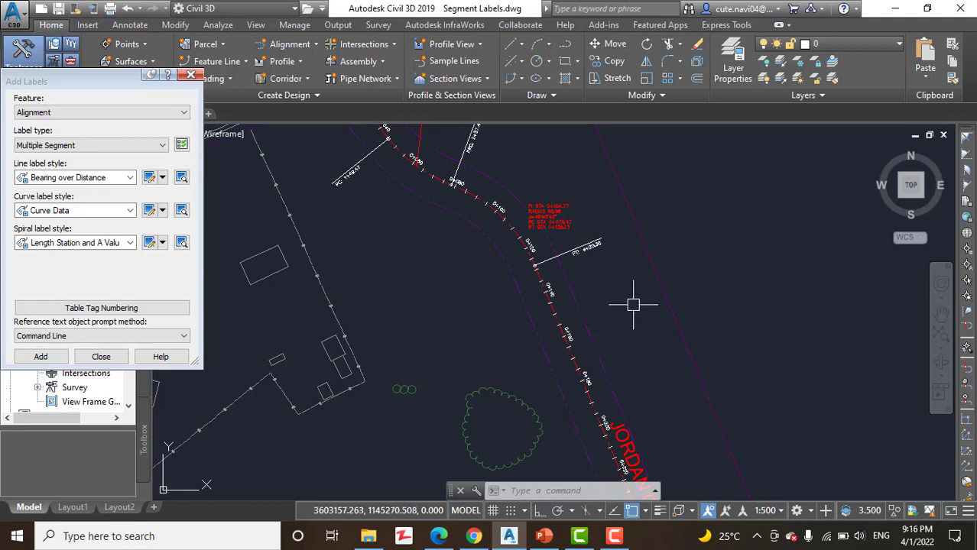
Review the labelled road network and close the Add Labels dialog.
scroll(632, 299, down, 5)
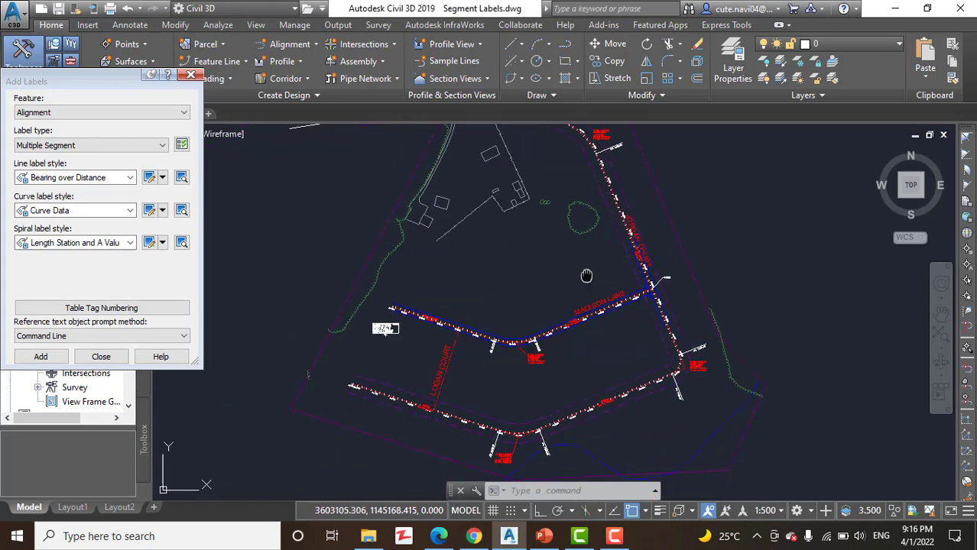
middle_drag(584, 276, 539, 299)
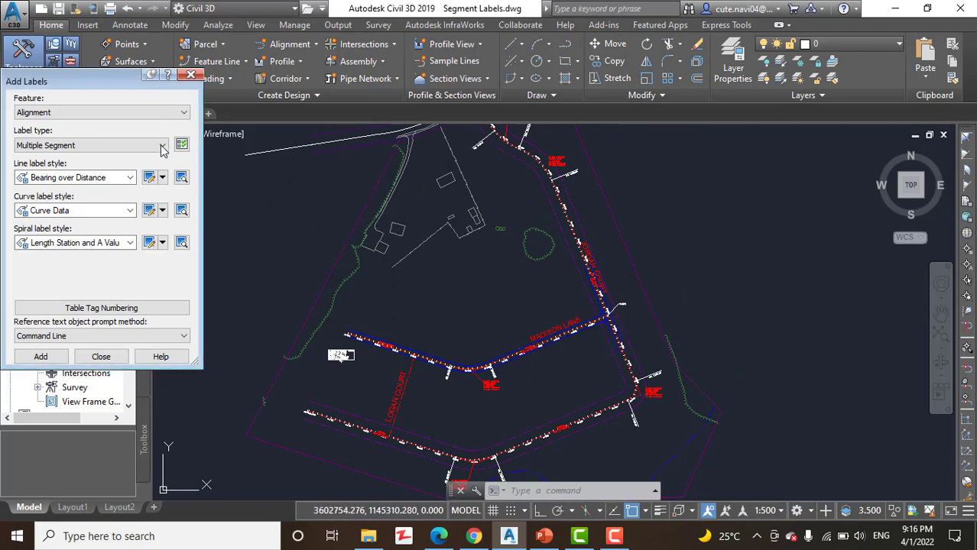
mouse_move(474, 294)
middle_down()
mouse_move(573, 323)
mouse_move(543, 281)
middle_up()
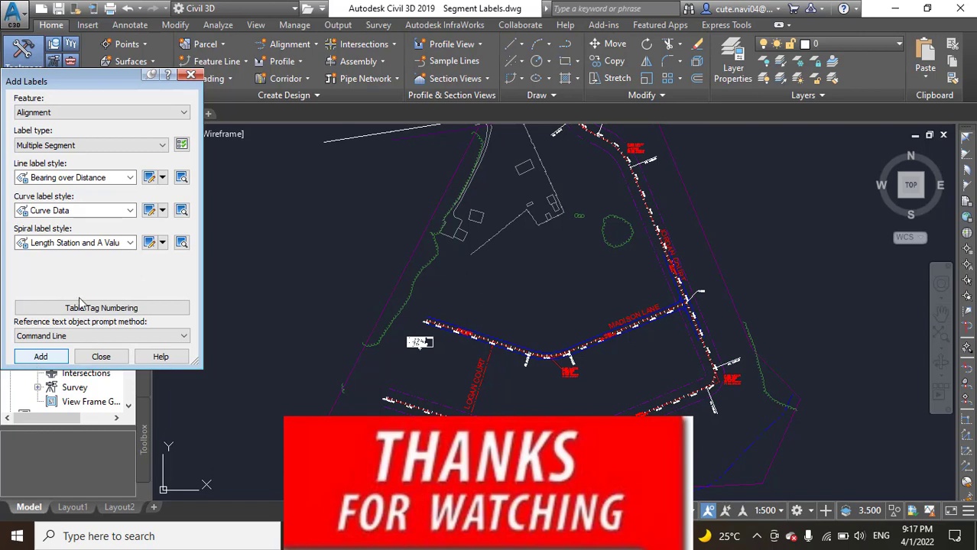
click(101, 356)
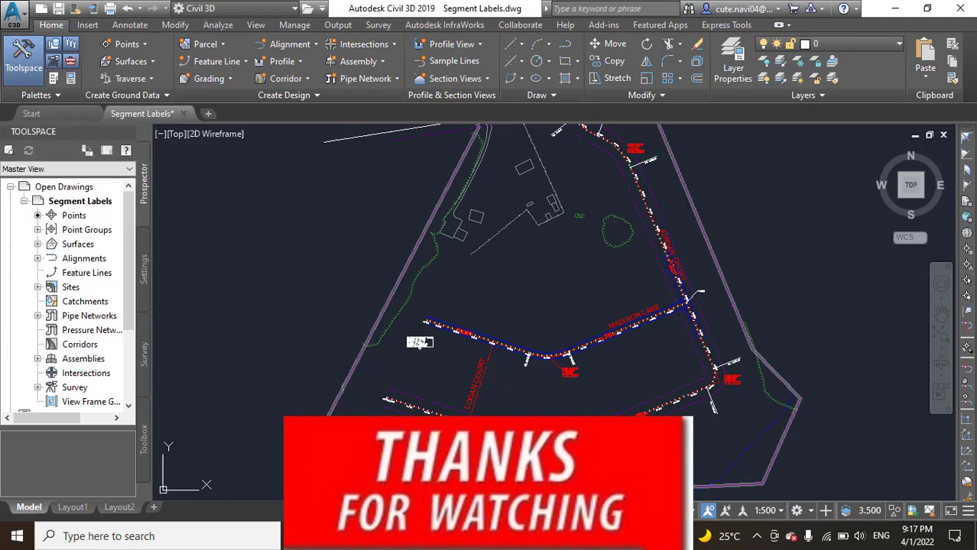